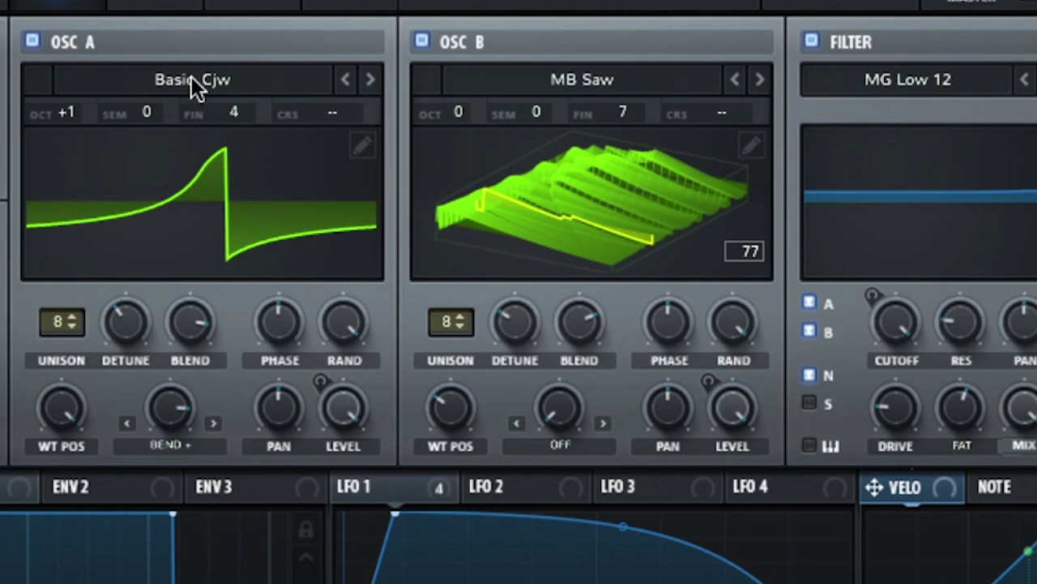
Browse the Osc A and Osc B wavetable lists without changing them, then enable the Air Can 3 noise layer
{"action": "left_click", "coordinate": [398, 64]}
{"action": "mouse_move", "coordinate": [440, 102]}
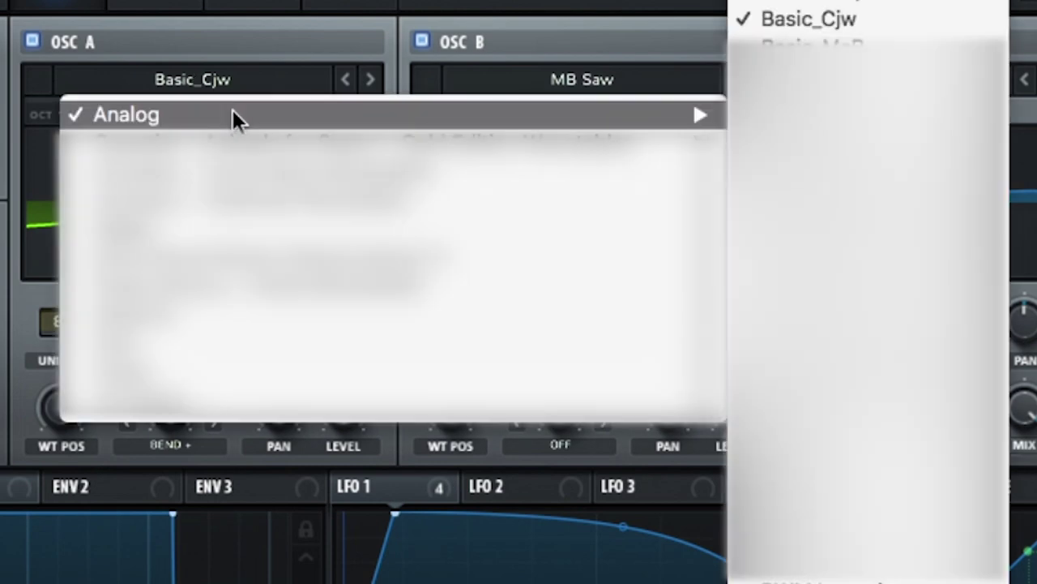
{"action": "left_click", "coordinate": [166, 21]}
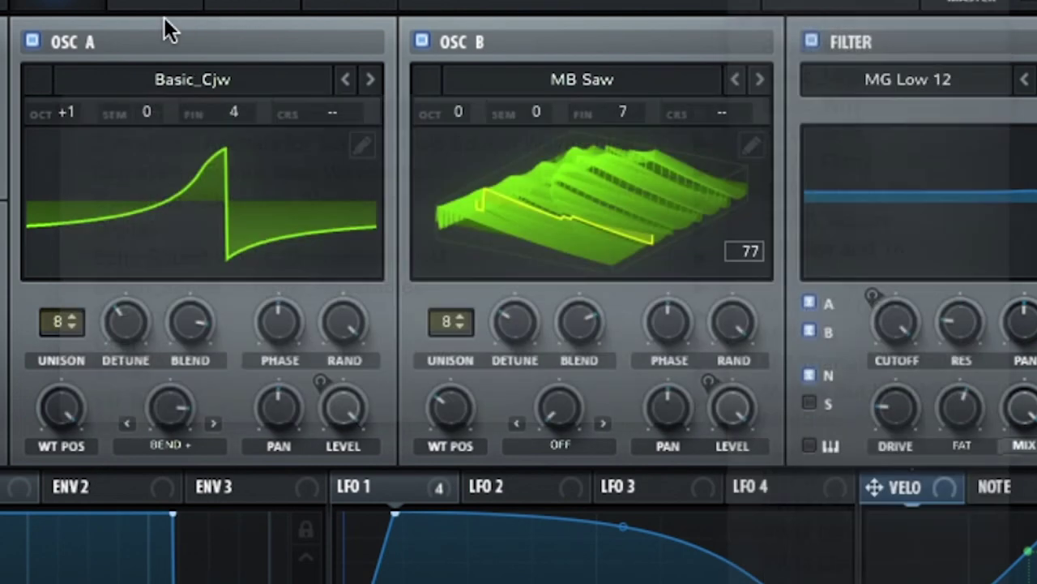
{"action": "left_click", "coordinate": [584, 80]}
{"action": "mouse_move", "coordinate": [632, 116]}
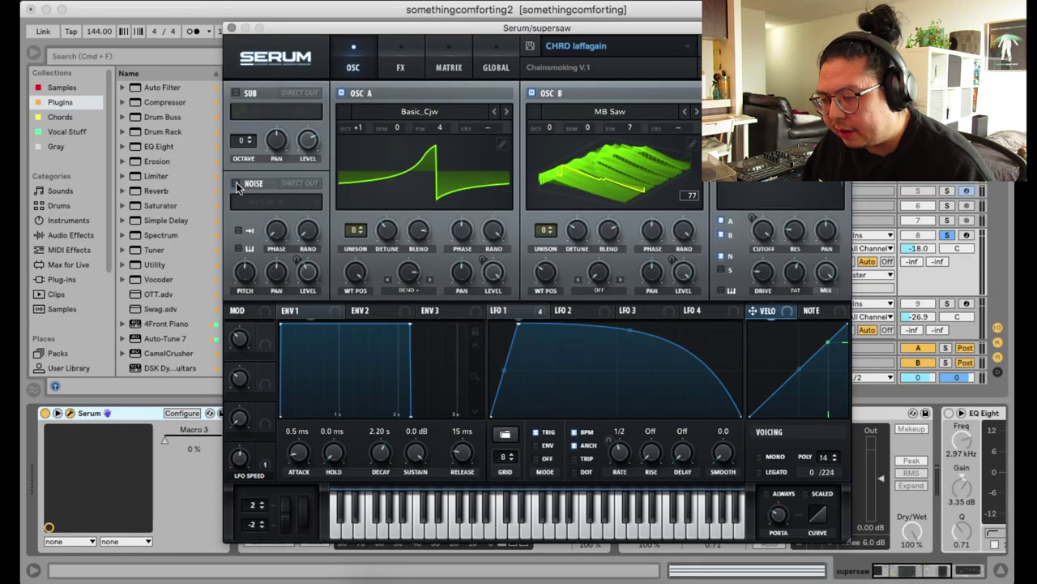
{"action": "left_click", "coordinate": [236, 184]}
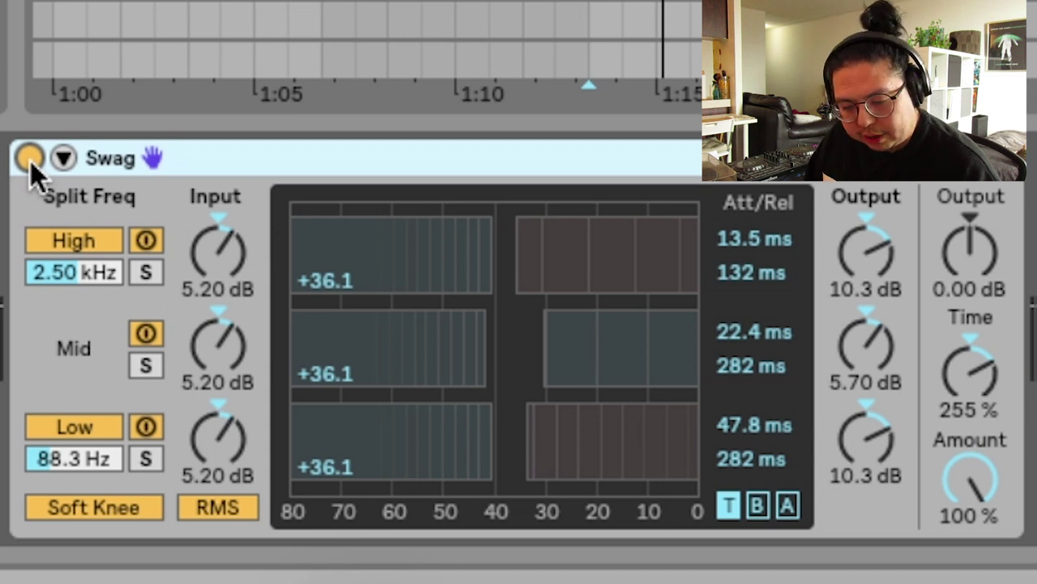
Bypass Swag to compare the supersaw, turn Swag back on, and enable EQ Eight
{"action": "left_click", "coordinate": [37, 157]}
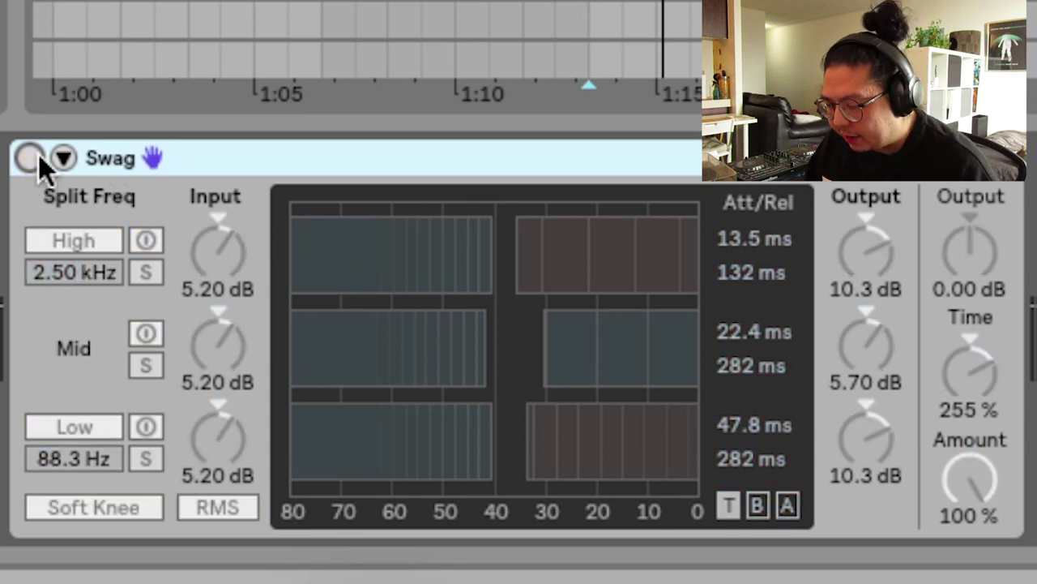
{"action": "left_click", "coordinate": [37, 155]}
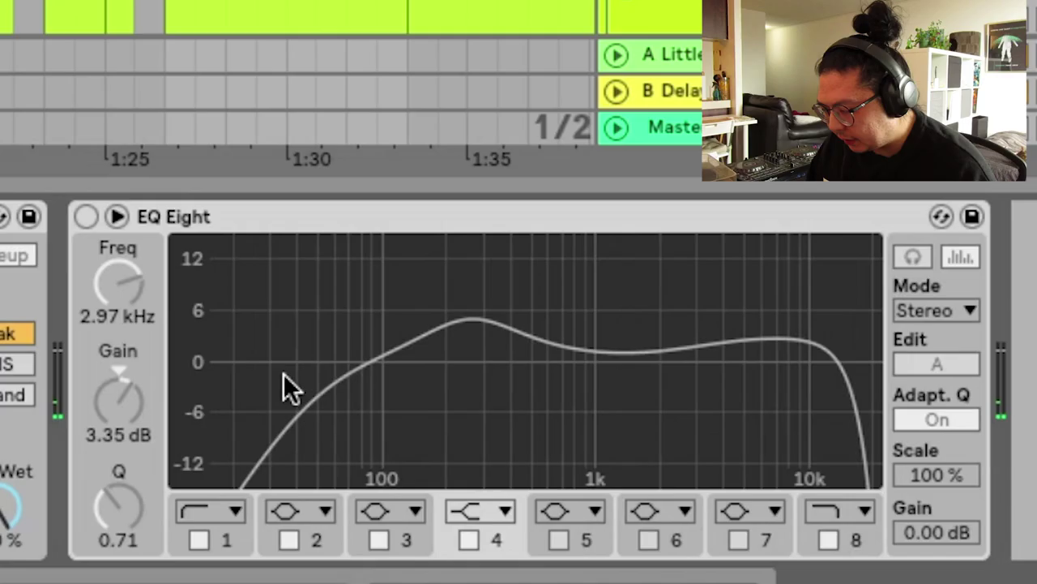
{"action": "left_click", "coordinate": [86, 216]}
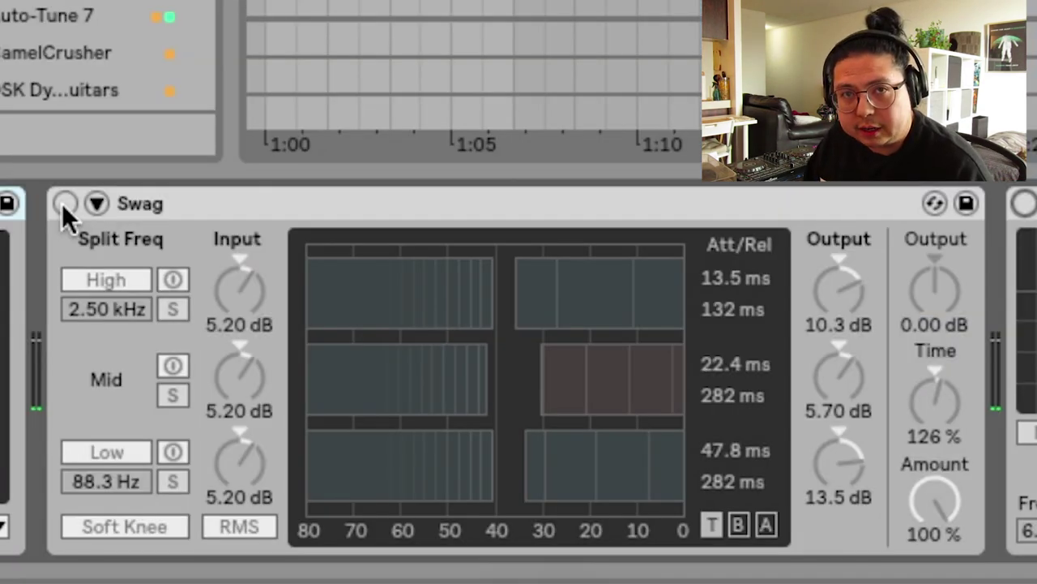
Re-enable Swag on the supersaw and play the chords back from the insert marker
{"action": "left_click", "coordinate": [63, 203]}
{"action": "key", "text": "space"}
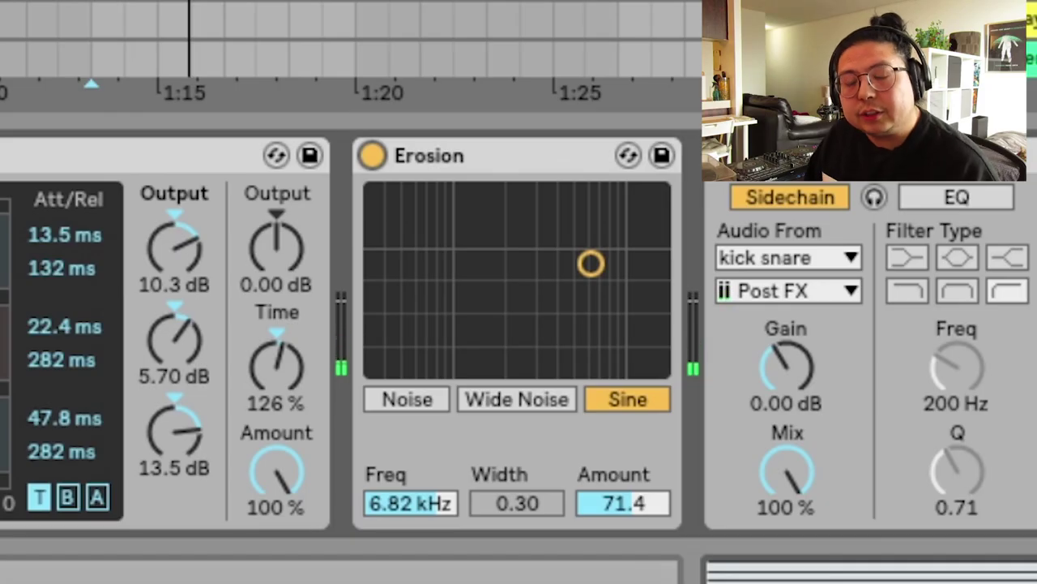
{"action": "key", "text": "space"}
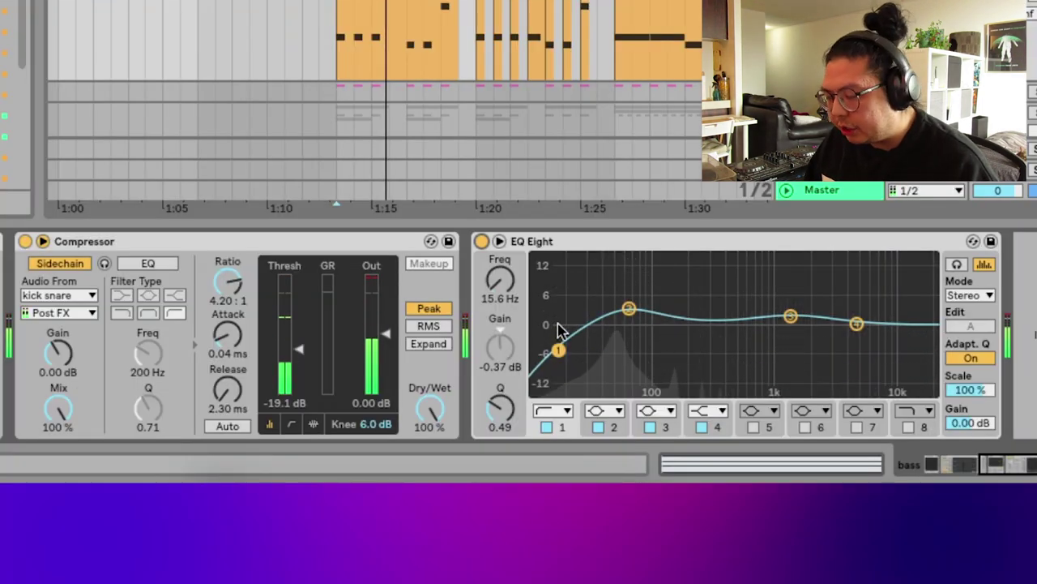
{"action": "scroll", "coordinate": [116, 313], "scroll_direction": "left", "scroll_amount": 3}
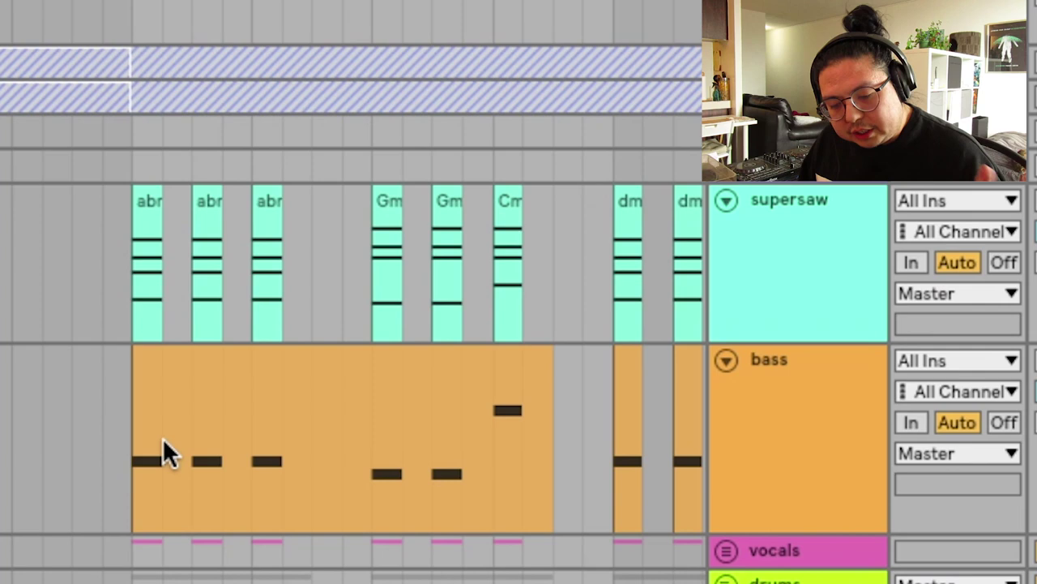
Open the abmaj7 chord clip, reactivate its muted bottom note and deactivate the note below A2
{"action": "left_click", "coordinate": [776, 231]}
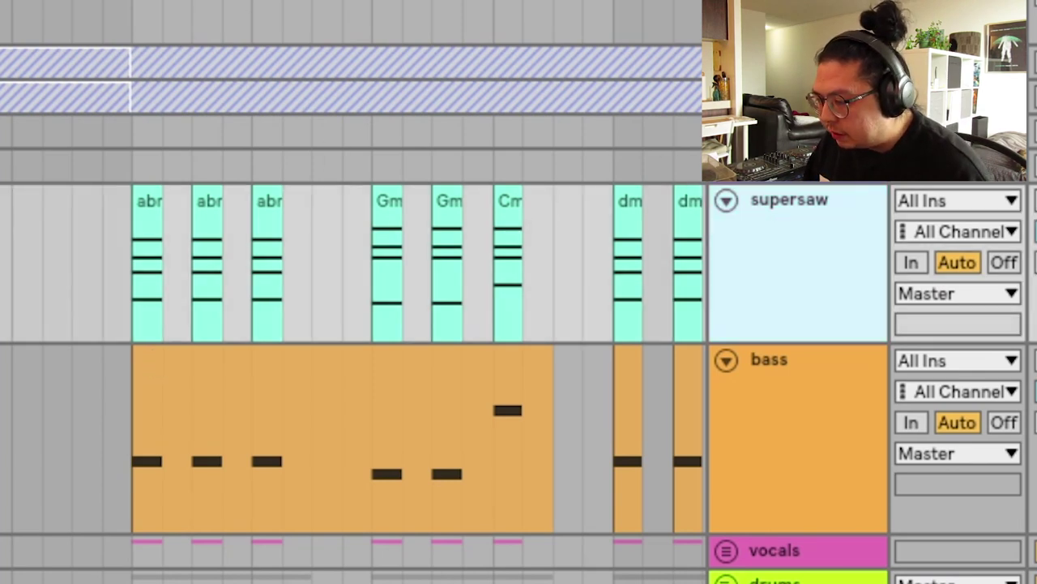
{"action": "left_click", "coordinate": [405, 146]}
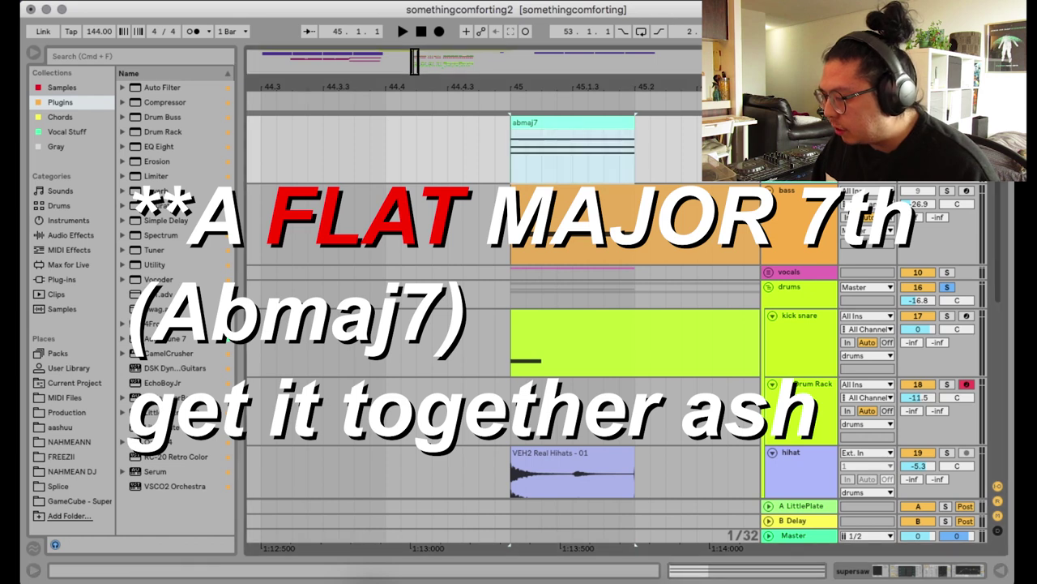
{"action": "left_click", "coordinate": [595, 130]}
{"action": "double_click", "coordinate": [527, 132]}
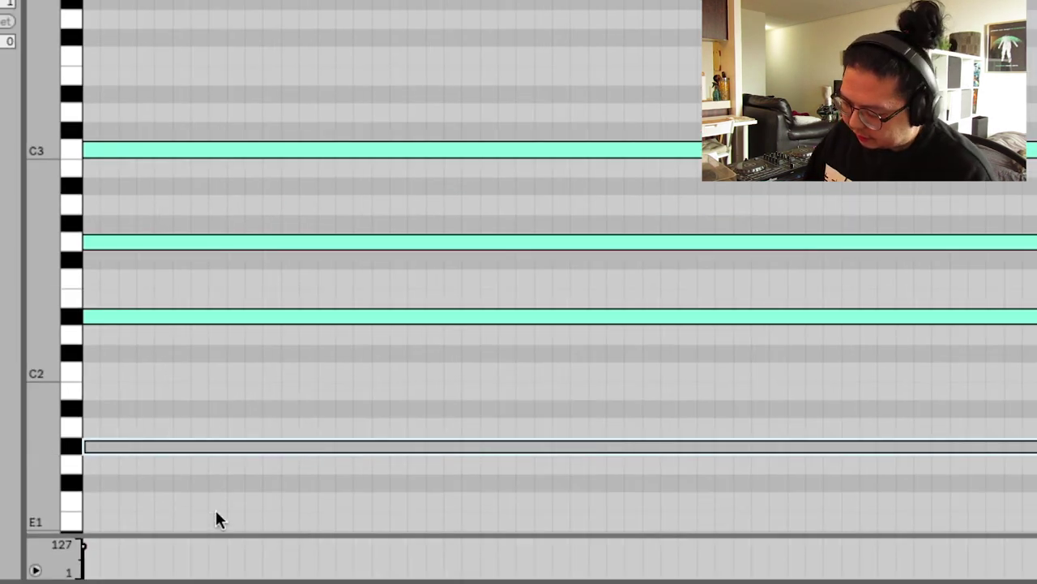
{"action": "key", "text": "0"}
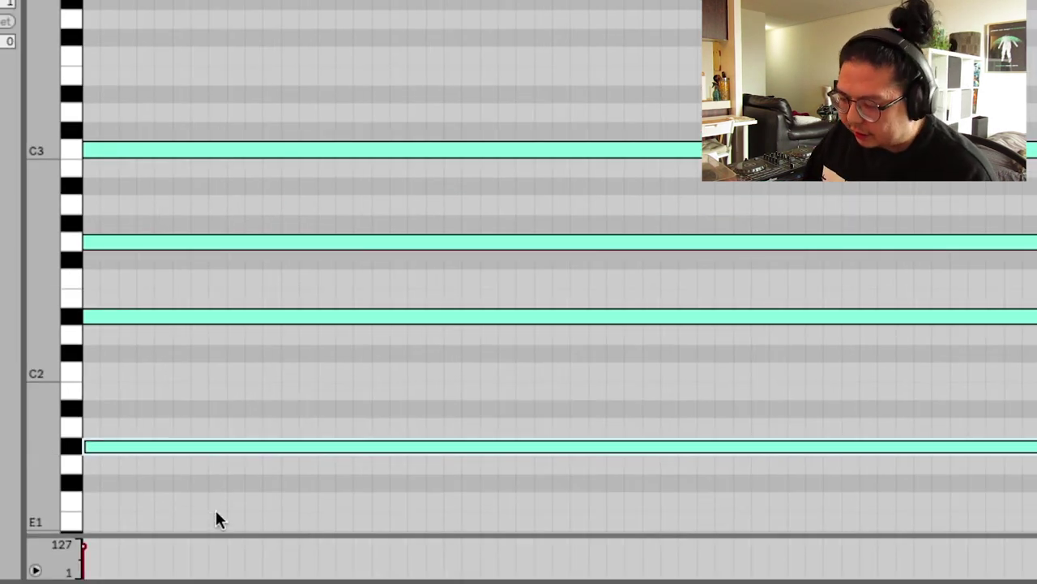
{"action": "left_click_drag", "start_coordinate": [205, 181], "coordinate": [251, 145]}
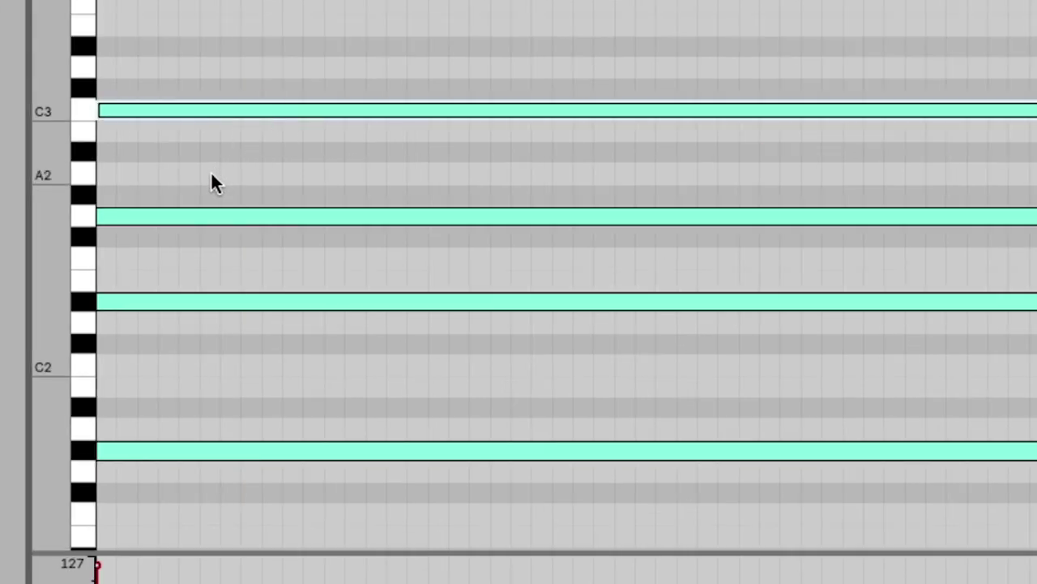
{"action": "left_click_drag", "start_coordinate": [198, 180], "coordinate": [286, 237]}
{"action": "key", "text": "0"}
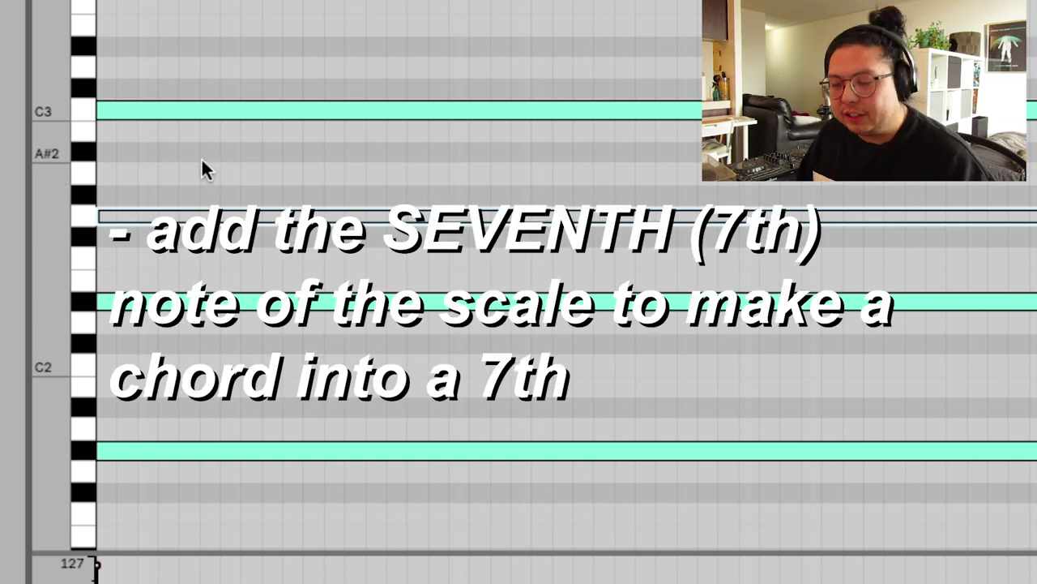
Audition the G2, G#1 and G1 pitches, then raise the G2 note one octave
{"action": "left_click_drag", "start_coordinate": [173, 160], "coordinate": [77, 214]}
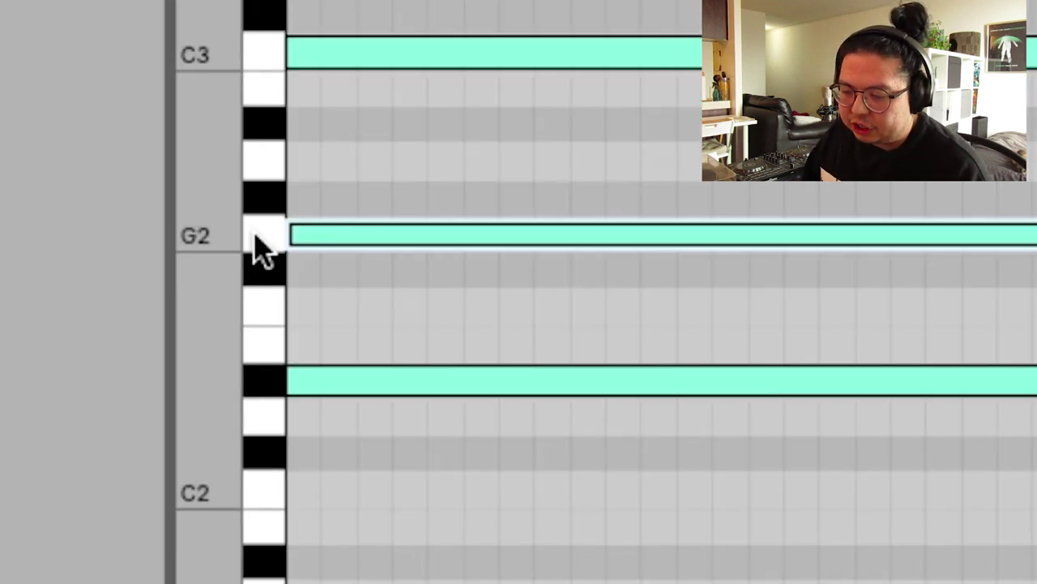
{"action": "left_click", "coordinate": [261, 243]}
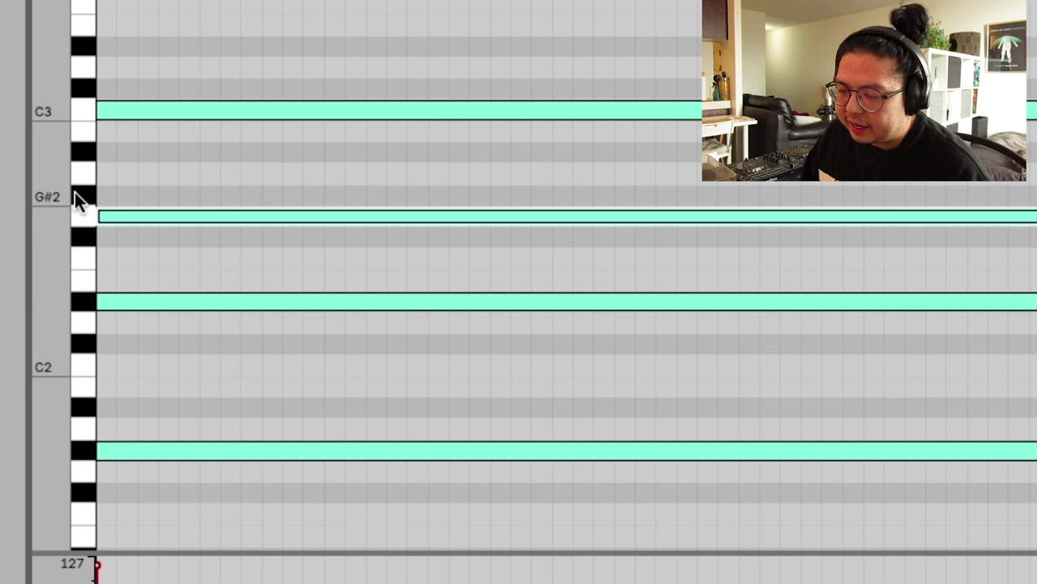
{"action": "left_click", "coordinate": [83, 451]}
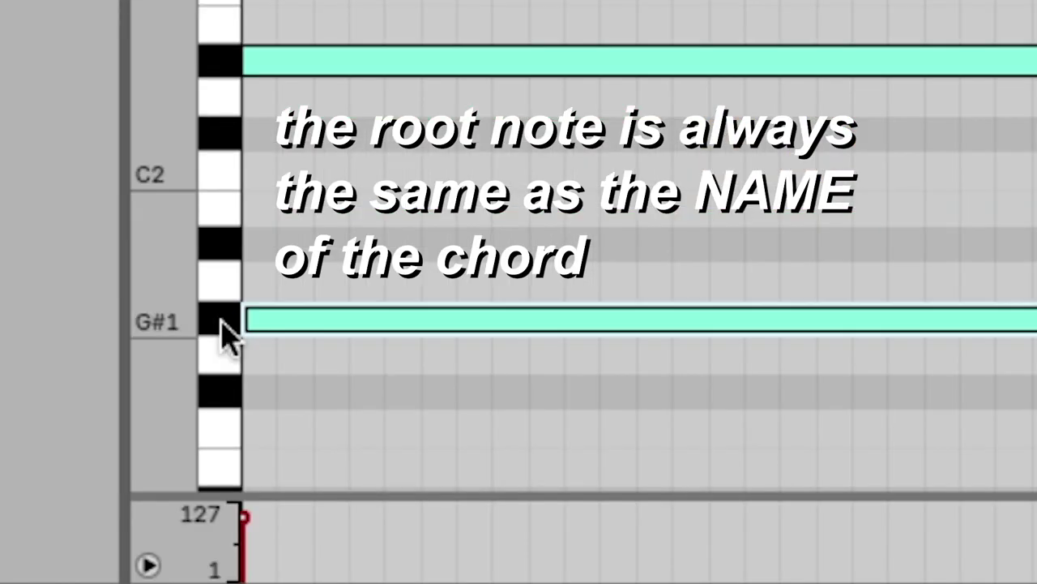
{"action": "left_click", "coordinate": [225, 331]}
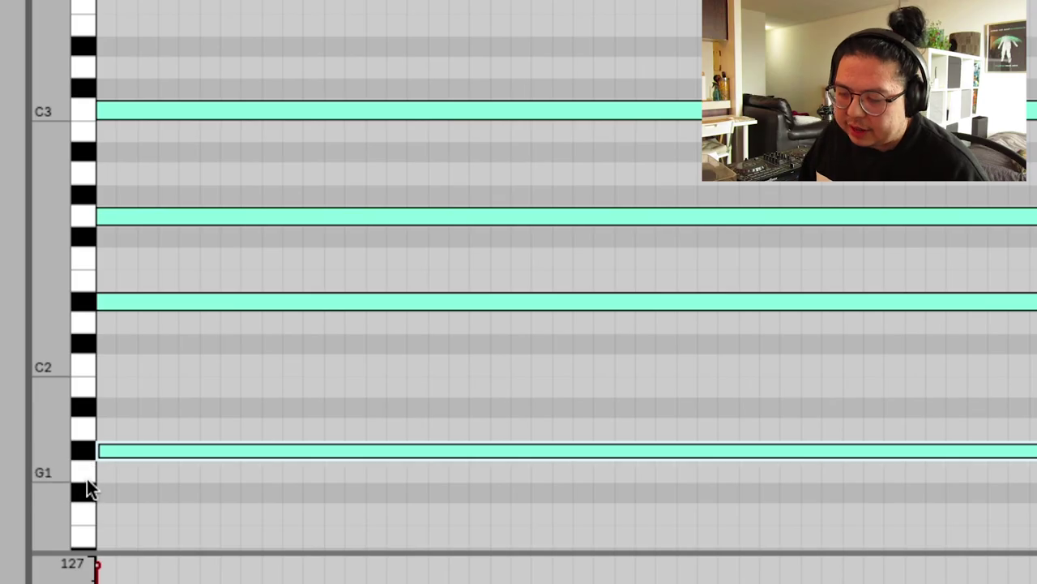
{"action": "left_click", "coordinate": [84, 476]}
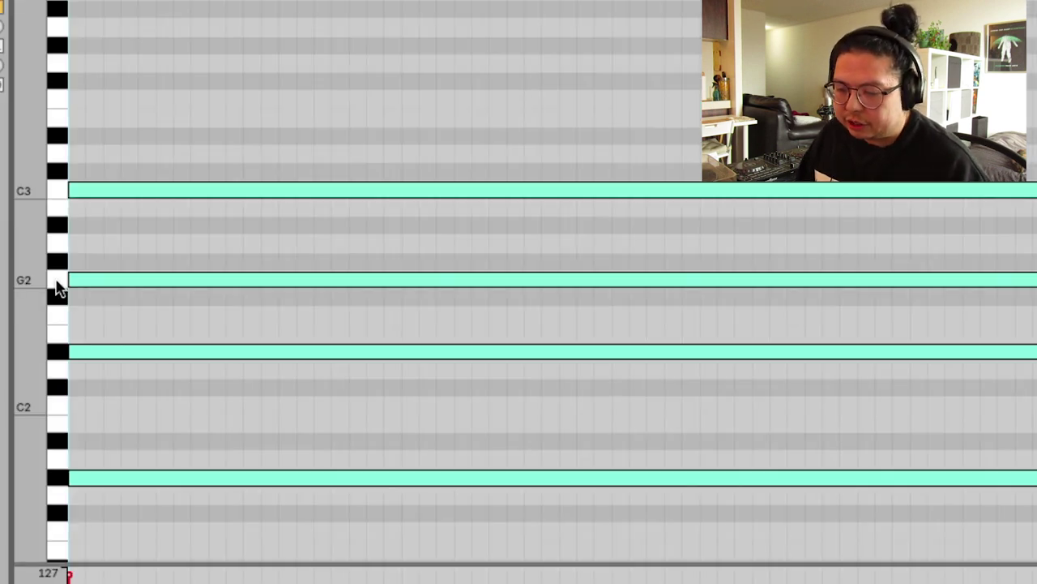
{"action": "left_click", "coordinate": [56, 280]}
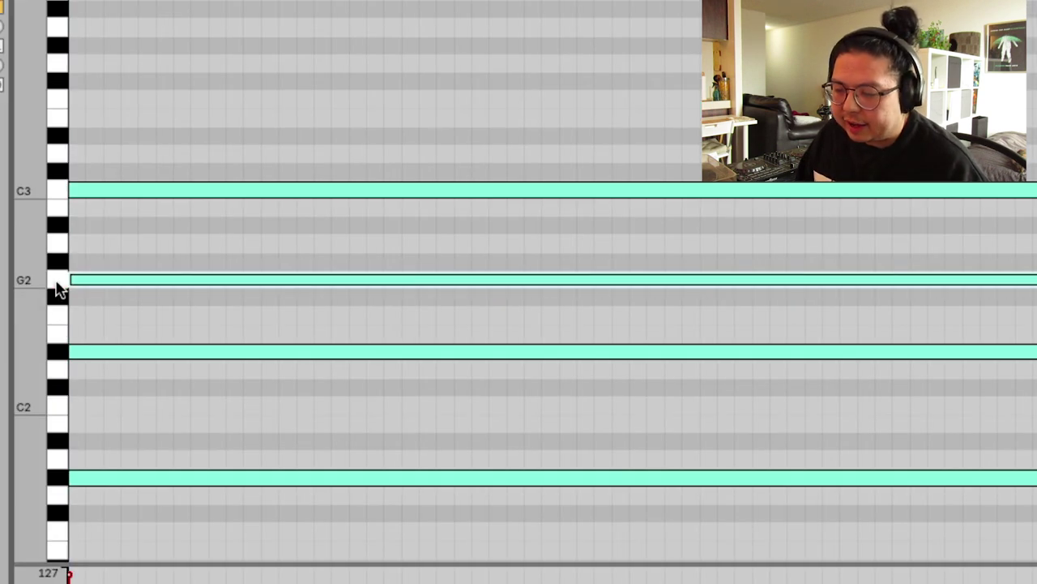
{"action": "left_click_drag", "start_coordinate": [87, 233], "coordinate": [132, 301]}
{"action": "key", "text": "shift+Up"}
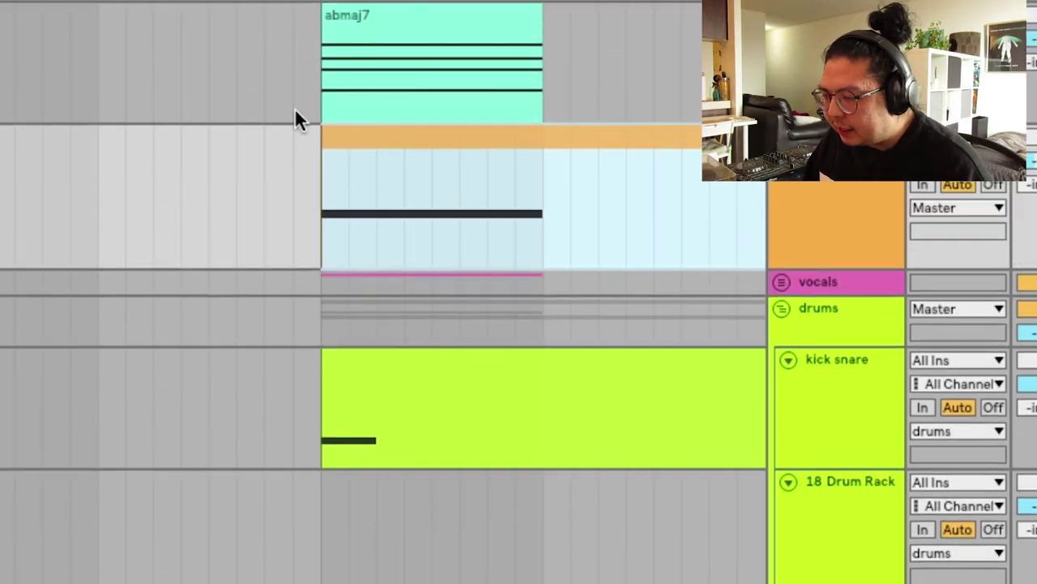
Solo the bass track, enlarge the clip editor, and set the play position just before the 13-Audio 5 clip
{"action": "scroll", "coordinate": [304, 109], "scroll_direction": "up", "scroll_amount": 2}
{"action": "left_click", "coordinate": [312, 109]}
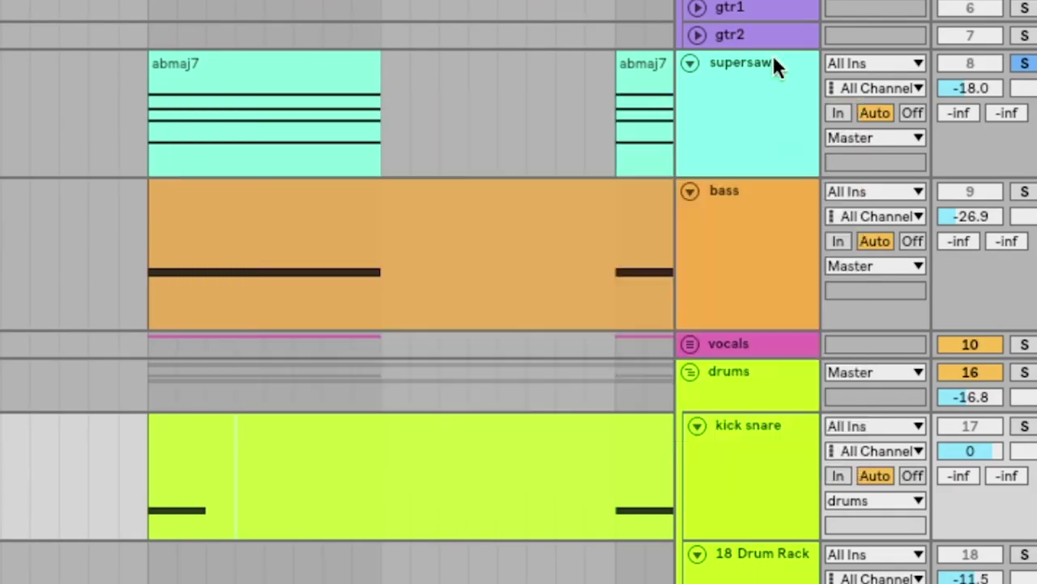
{"action": "left_click", "coordinate": [778, 71]}
{"action": "left_click", "coordinate": [1025, 193]}
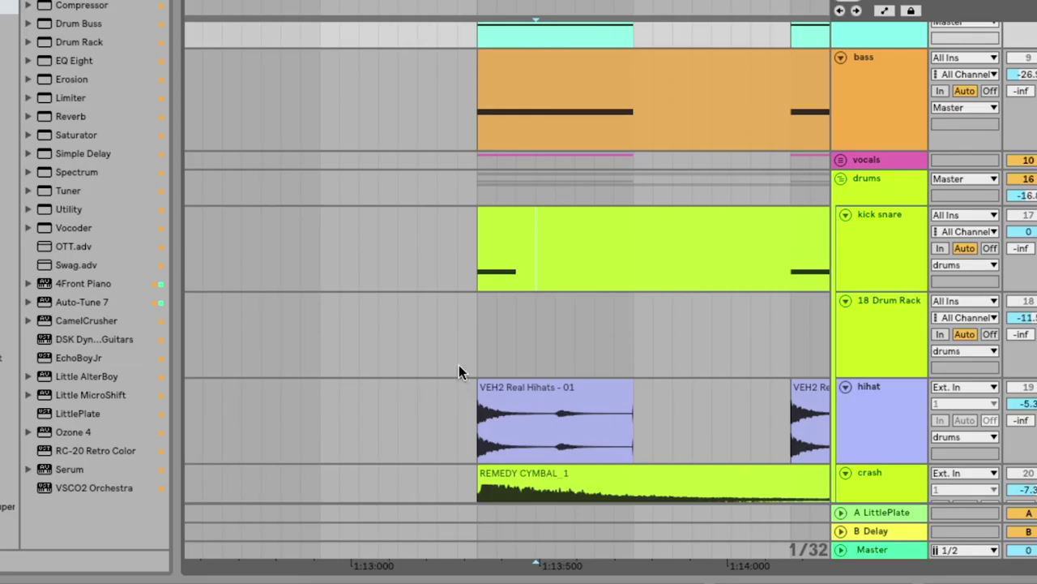
{"action": "left_click", "coordinate": [458, 365]}
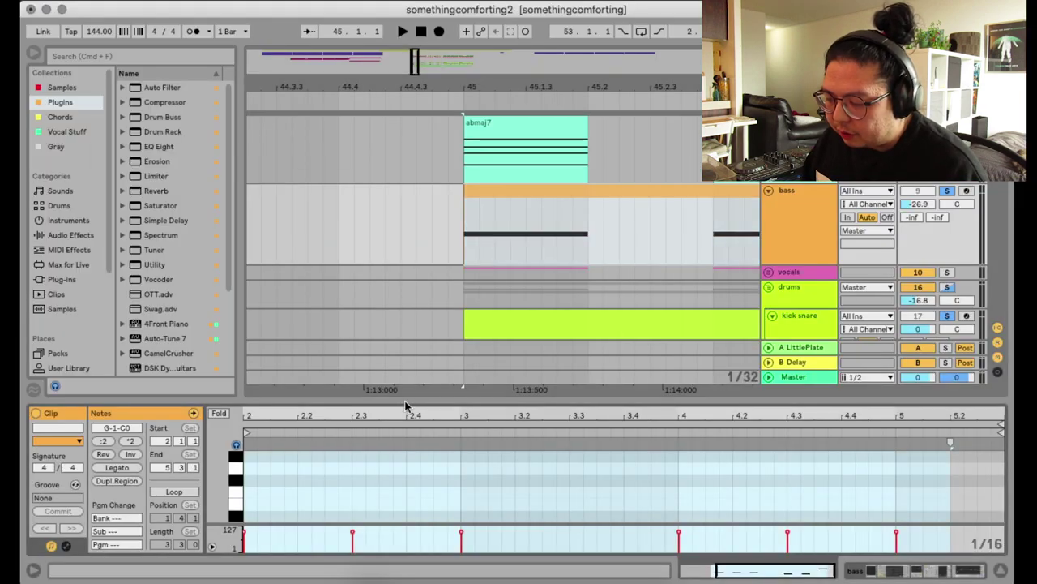
{"action": "left_click_drag", "start_coordinate": [405, 404], "coordinate": [406, 228]}
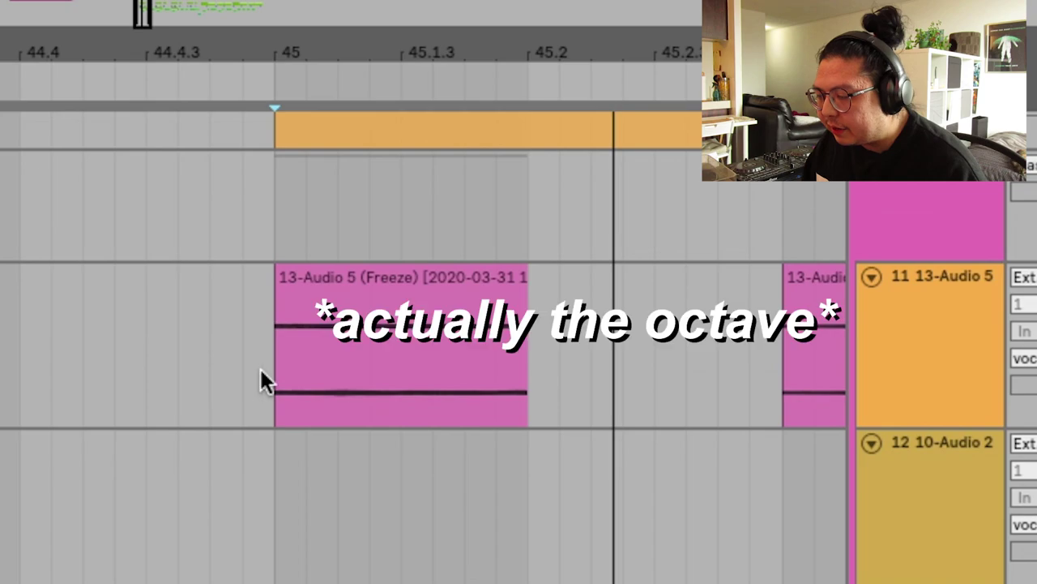
{"action": "left_click", "coordinate": [260, 366]}
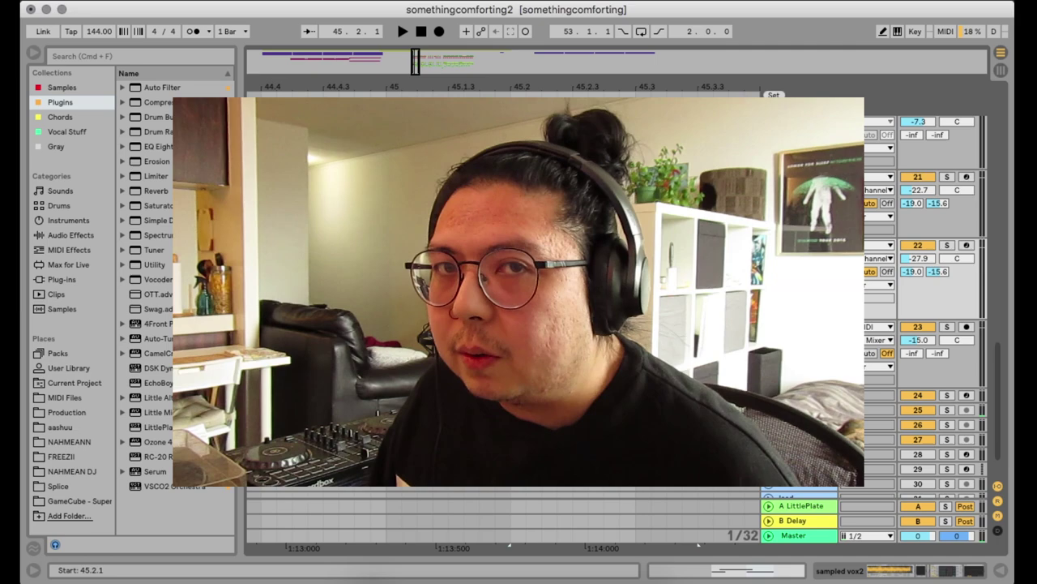
Locate and select the 13-Audio 5 vocal clip on track 15, then play it from its start
{"action": "scroll", "coordinate": [395, 220], "scroll_direction": "down", "scroll_amount": 5}
{"action": "scroll", "coordinate": [396, 221], "scroll_direction": "up", "scroll_amount": 10}
{"action": "scroll", "coordinate": [395, 220], "scroll_direction": "left", "scroll_amount": 5}
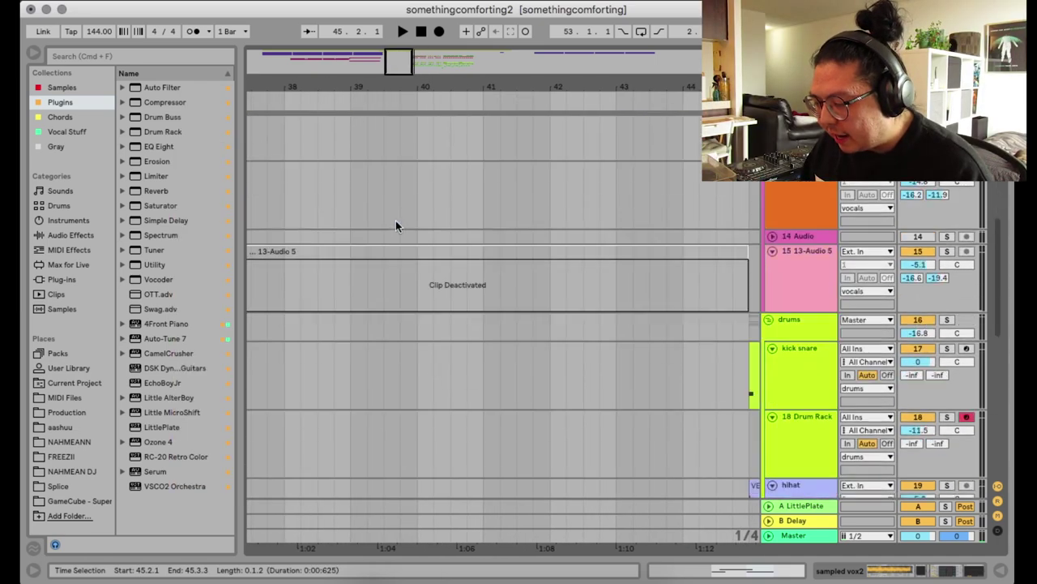
{"action": "scroll", "coordinate": [405, 225], "scroll_direction": "up", "scroll_amount": 5}
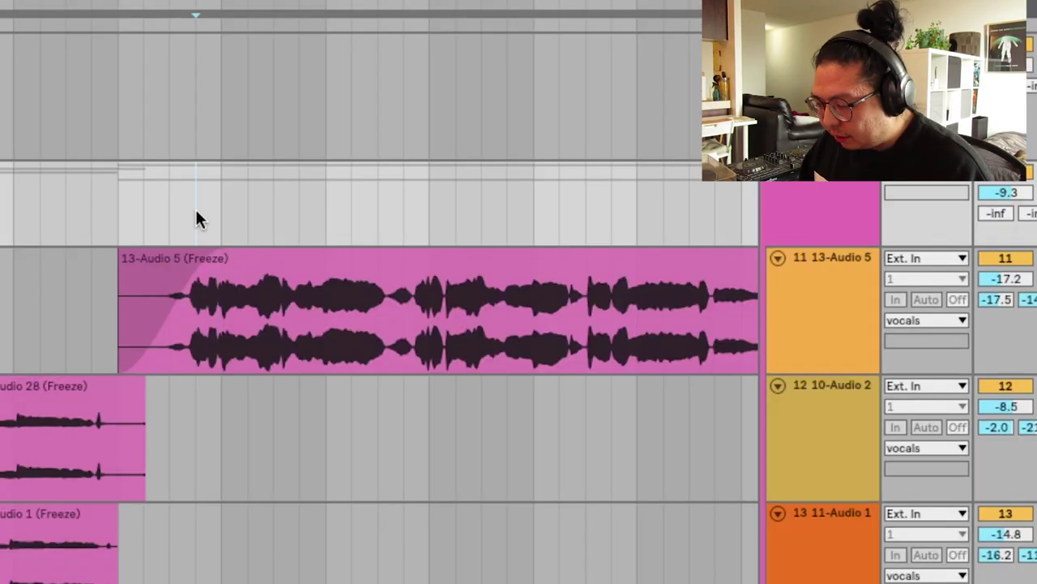
{"action": "scroll", "coordinate": [197, 217], "scroll_direction": "down", "scroll_amount": 3}
{"action": "scroll", "coordinate": [197, 217], "scroll_direction": "up", "scroll_amount": 2}
{"action": "scroll", "coordinate": [197, 217], "scroll_direction": "left", "scroll_amount": 5}
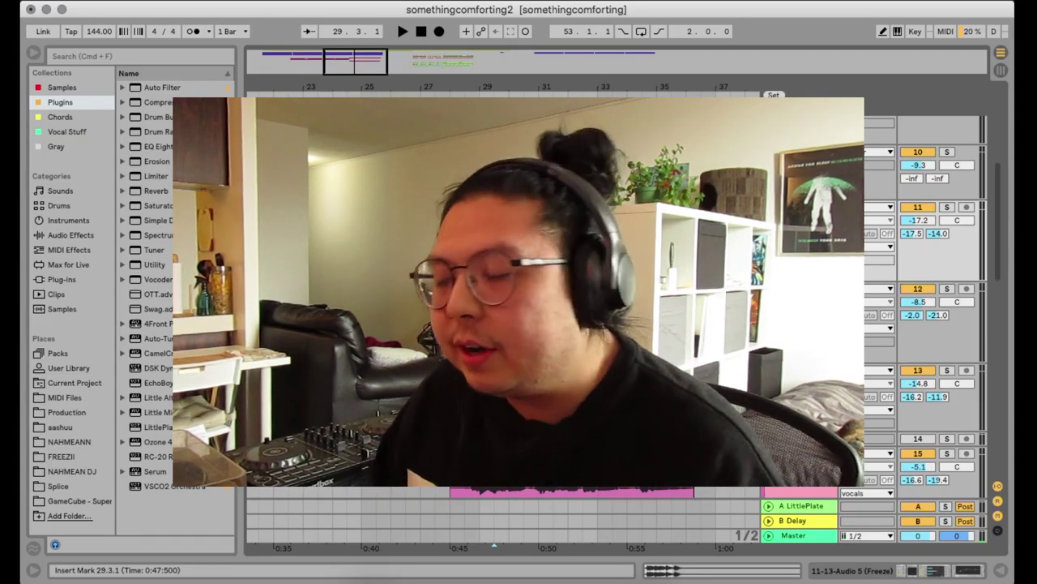
{"action": "scroll", "coordinate": [616, 308], "scroll_direction": "up", "scroll_amount": 5}
{"action": "scroll", "coordinate": [616, 308], "scroll_direction": "right", "scroll_amount": 1}
{"action": "scroll", "coordinate": [616, 308], "scroll_direction": "right", "scroll_amount": 4}
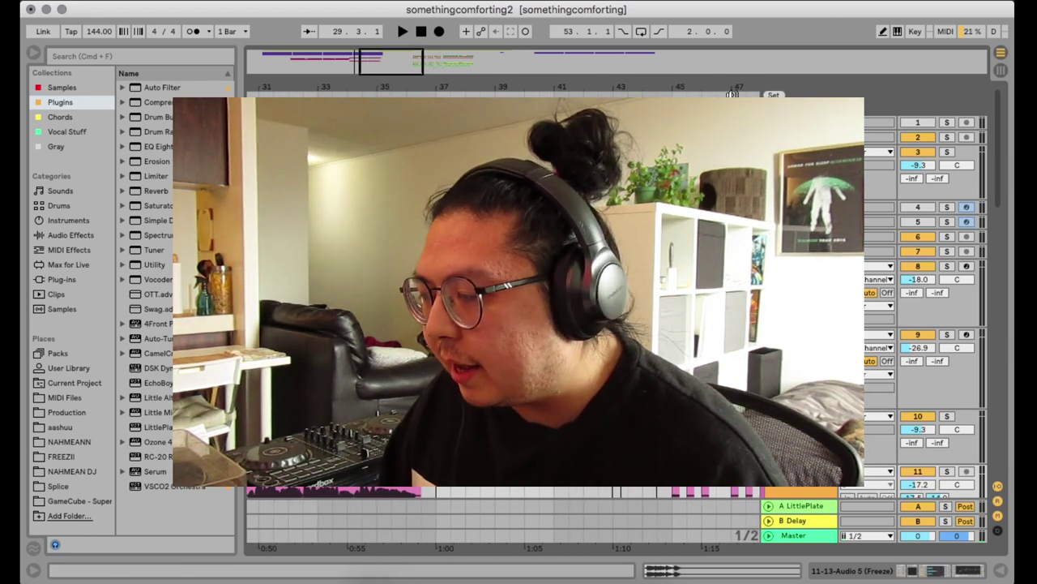
{"action": "scroll", "coordinate": [616, 308], "scroll_direction": "down", "scroll_amount": 3}
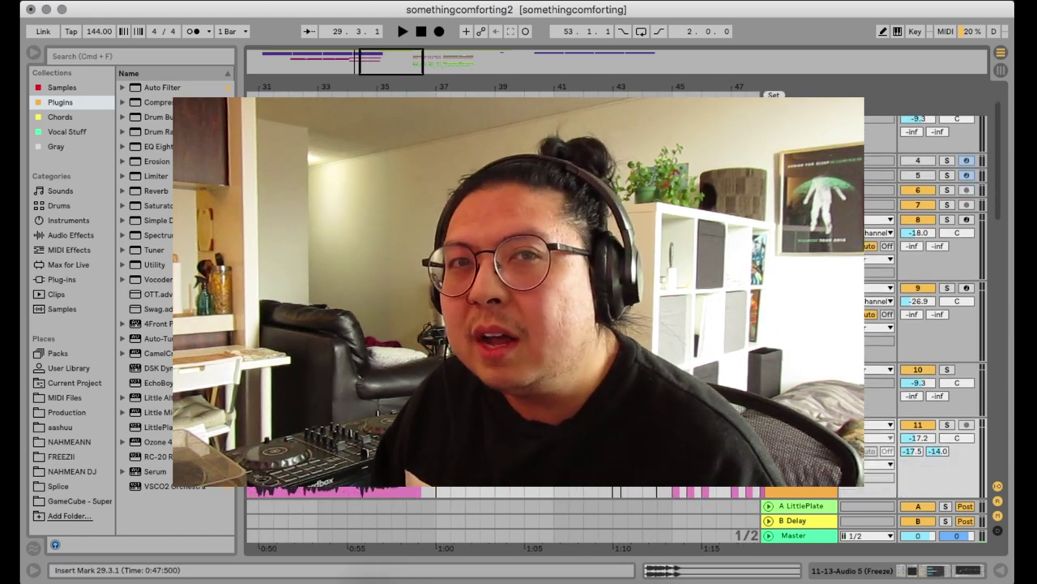
{"action": "scroll", "coordinate": [616, 307], "scroll_direction": "down", "scroll_amount": 3}
{"action": "scroll", "coordinate": [616, 308], "scroll_direction": "left", "scroll_amount": 2}
{"action": "left_click", "coordinate": [446, 430]}
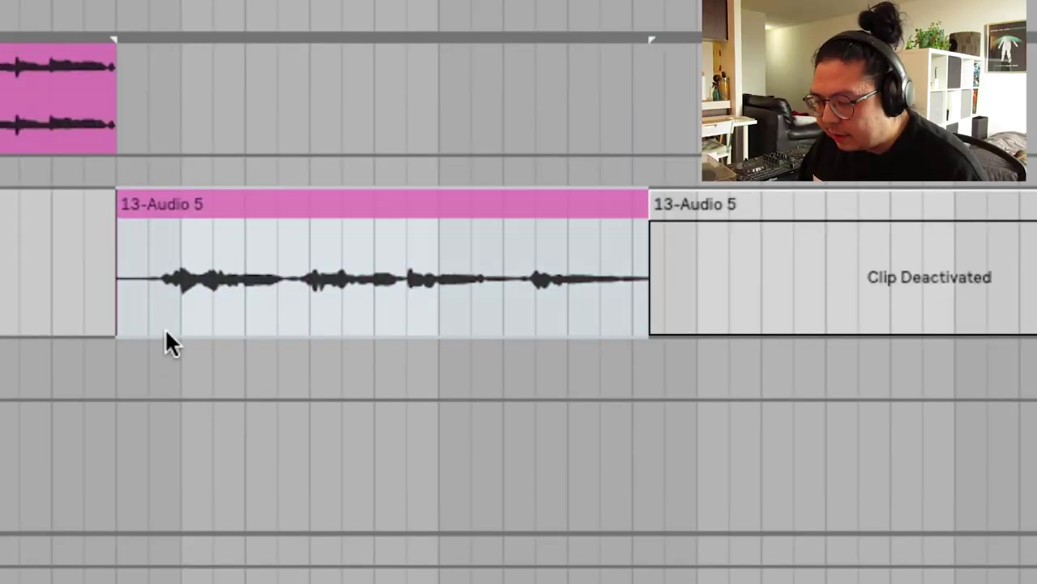
{"action": "left_click", "coordinate": [162, 293]}
{"action": "key", "text": "space"}
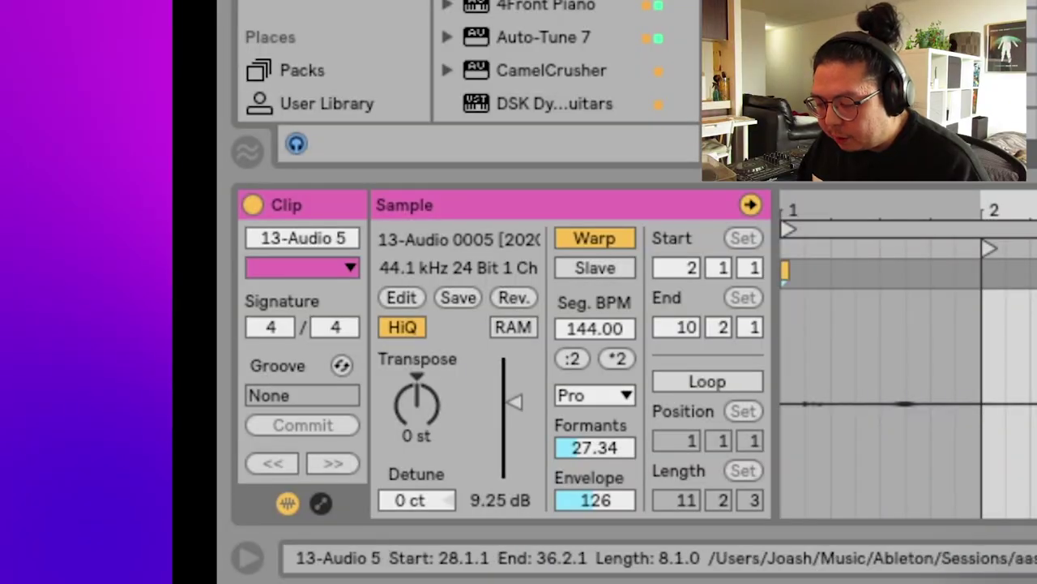
Transpose the 13-Audio 5 clip to 12 st and drag Formants up to about 73
{"action": "left_click_drag", "start_coordinate": [436, 385], "coordinate": [799, 405]}
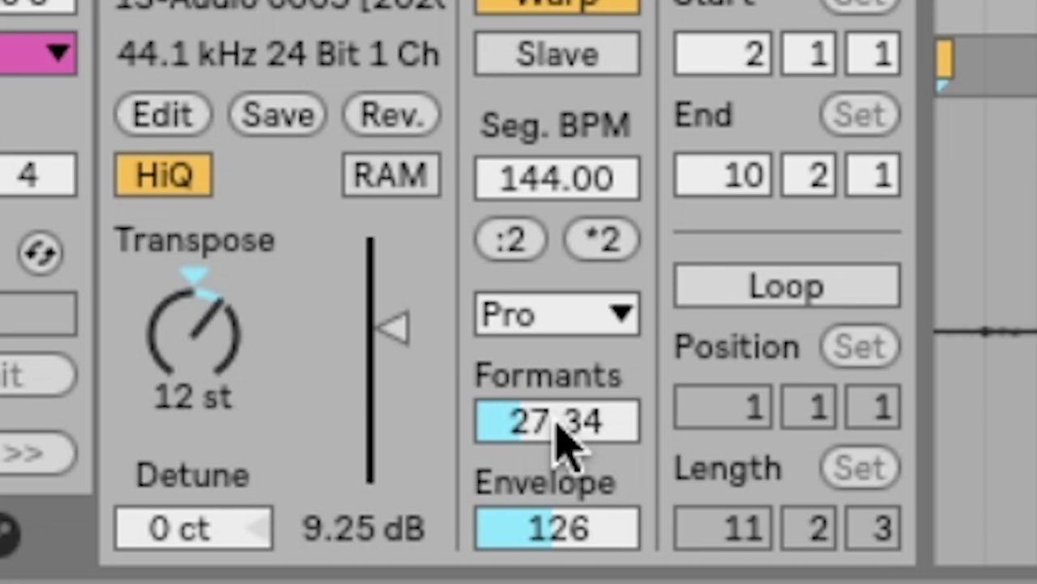
{"action": "left_click", "coordinate": [560, 430]}
{"action": "left_click_drag", "start_coordinate": [560, 422], "coordinate": [559, 368]}
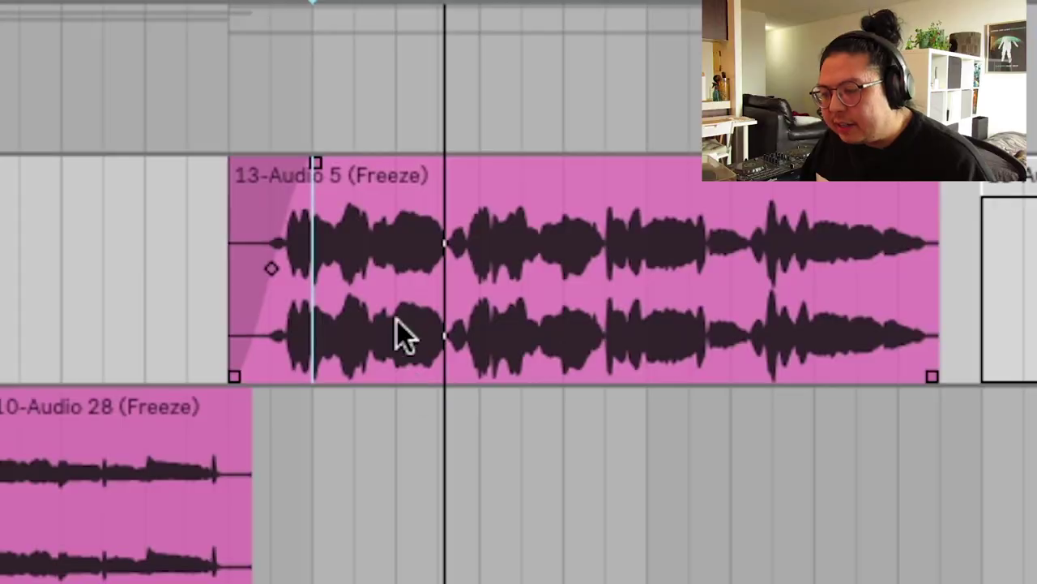
Audition the frozen vocal, then set the sampled vox Simpler's RootKey to G3
{"action": "left_click", "coordinate": [396, 318]}
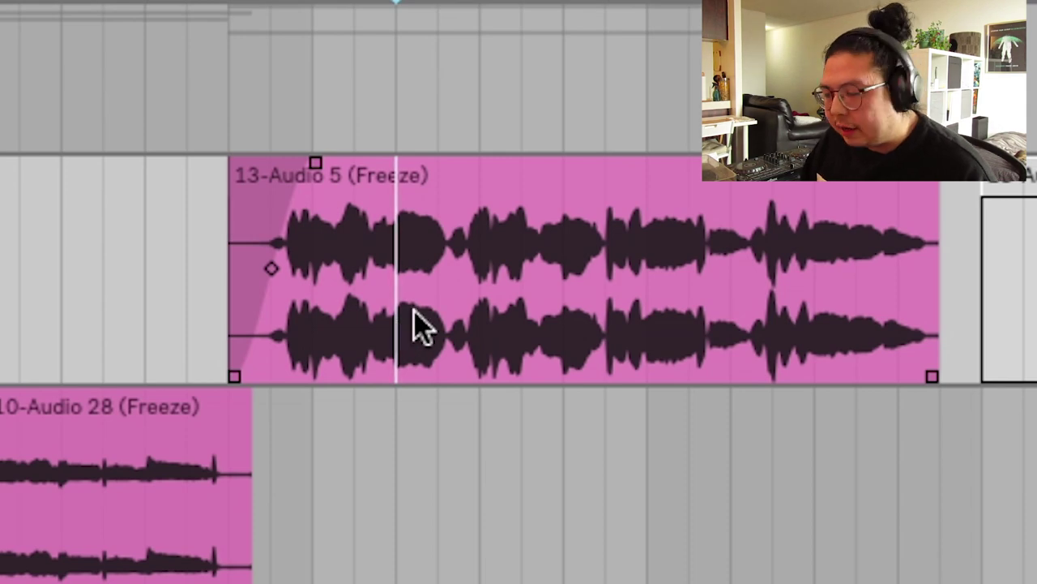
{"action": "key", "text": "space"}
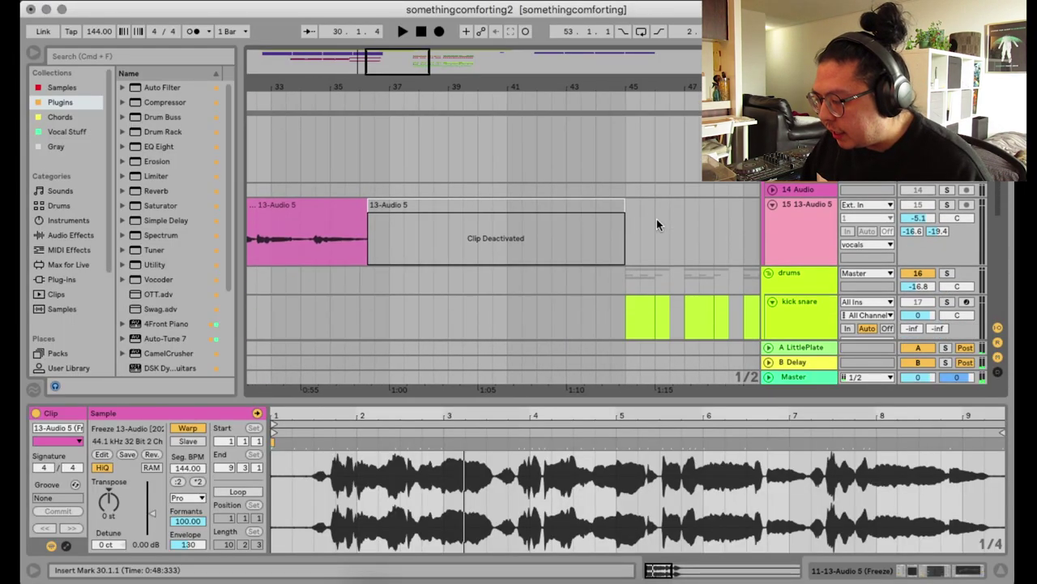
{"action": "scroll", "coordinate": [656, 218], "scroll_direction": "right", "scroll_amount": 5}
{"action": "left_click", "coordinate": [800, 247]}
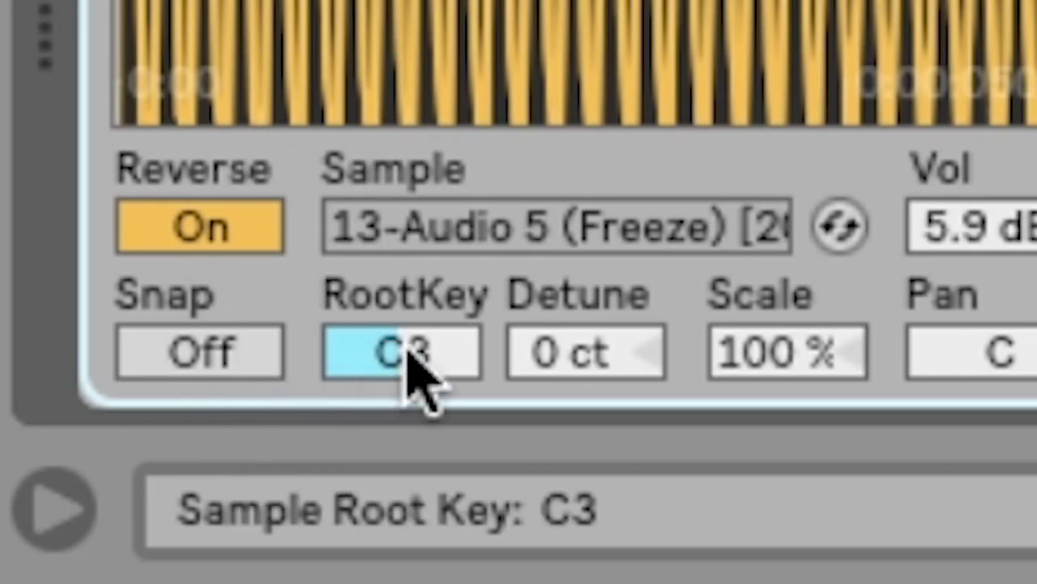
{"action": "left_click_drag", "start_coordinate": [422, 370], "coordinate": [409, 350]}
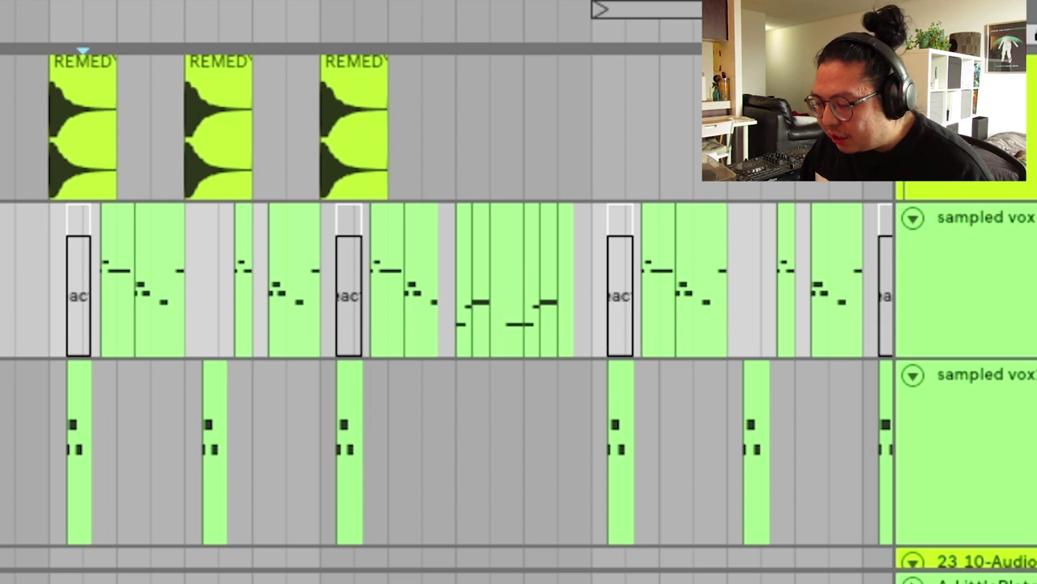
Open the lower sampled vox track's first clip and scroll the piano roll to its A#3 and C4 notes
{"action": "left_click", "coordinate": [69, 400]}
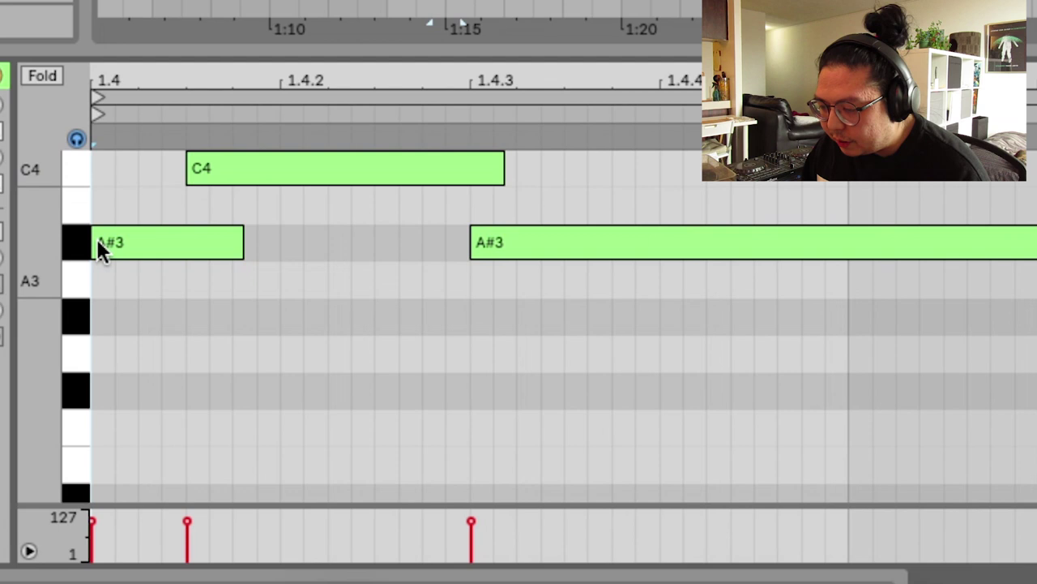
{"action": "scroll", "coordinate": [234, 152], "scroll_direction": "up", "scroll_amount": 4}
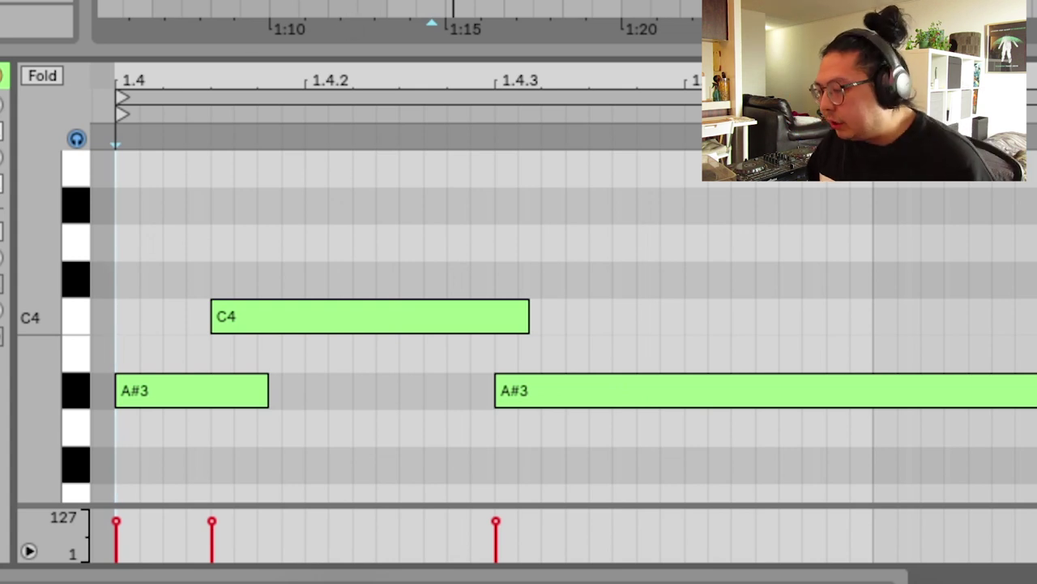
With Glide kept on Portamento, raise the Sampler's glide time from 0.10 ms to about 1.51 s
{"action": "key", "text": "shift+Tab"}
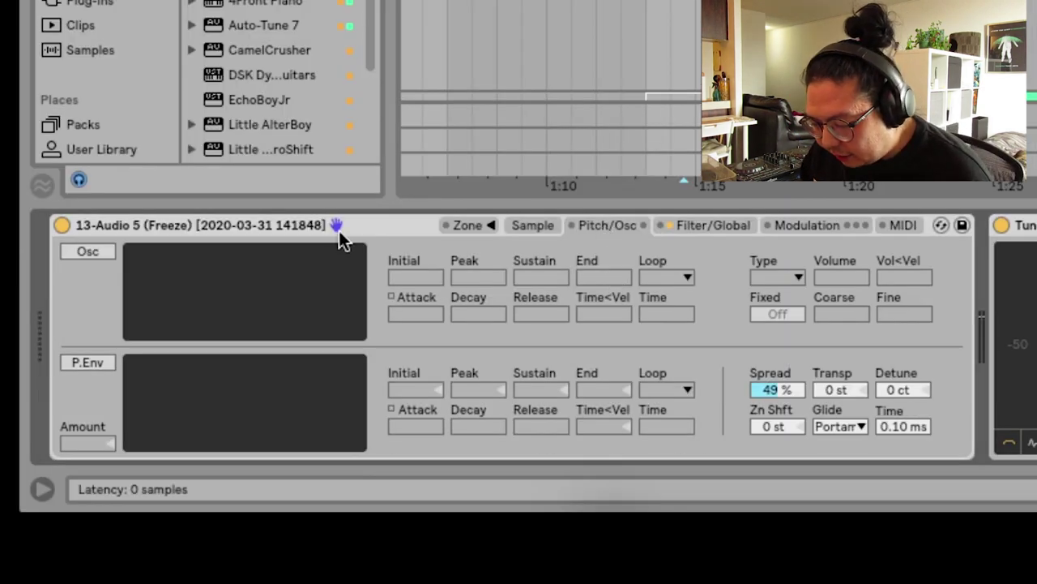
{"action": "left_click", "coordinate": [835, 428]}
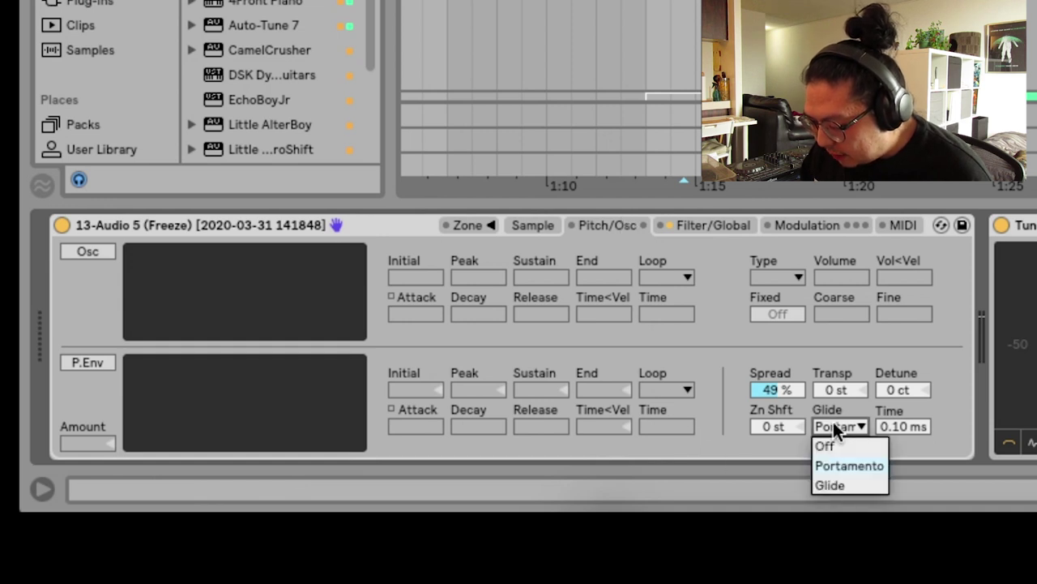
{"action": "left_click", "coordinate": [844, 467]}
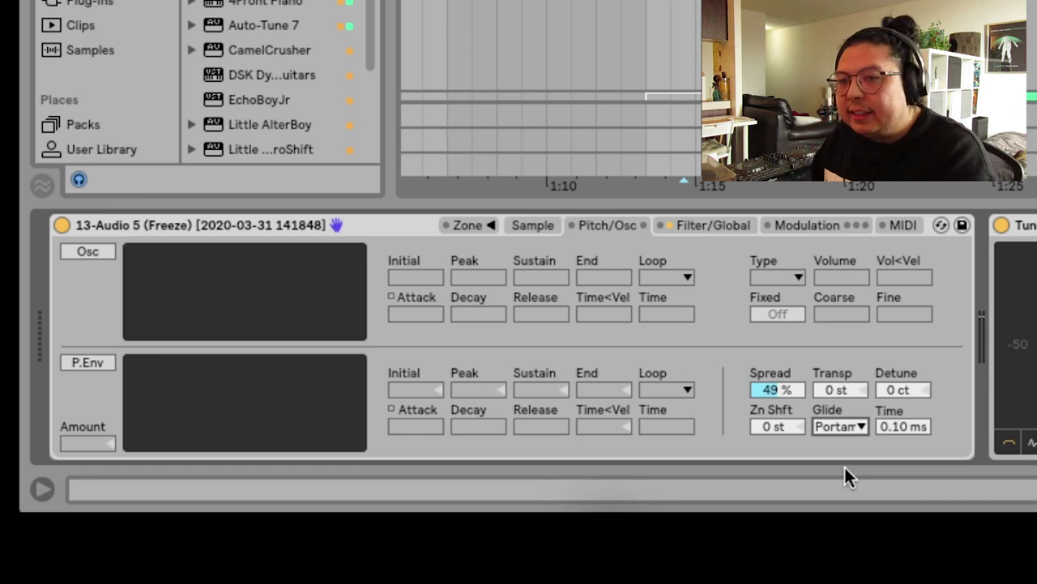
{"action": "left_click_drag", "start_coordinate": [902, 426], "coordinate": [902, 410]}
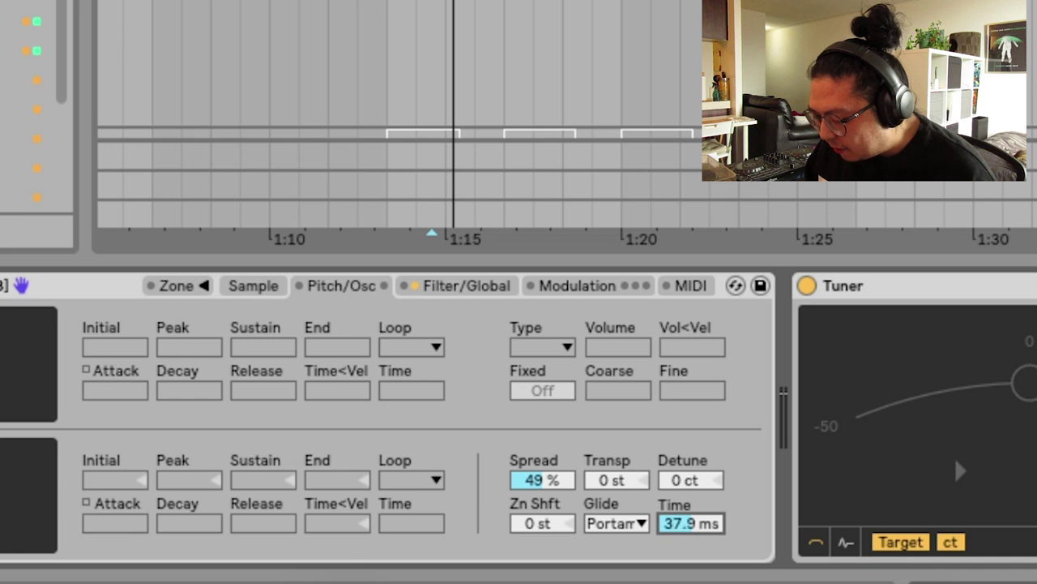
{"action": "left_click_drag", "start_coordinate": [681, 523], "coordinate": [685, 537]}
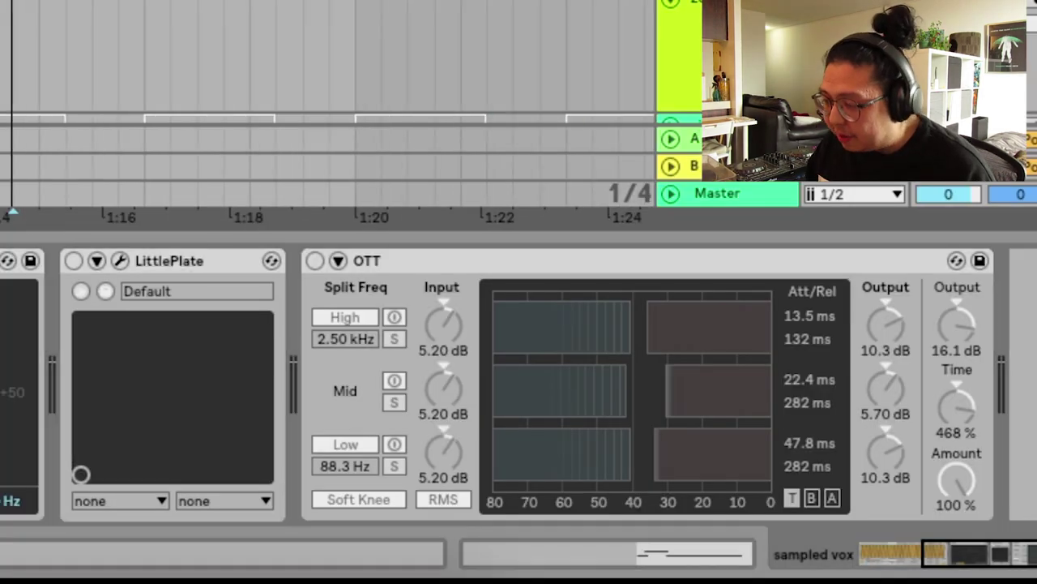
Turn on the LittlePlate reverb and OTT compressor devices in the sampled vox chain
{"action": "left_click", "coordinate": [73, 260]}
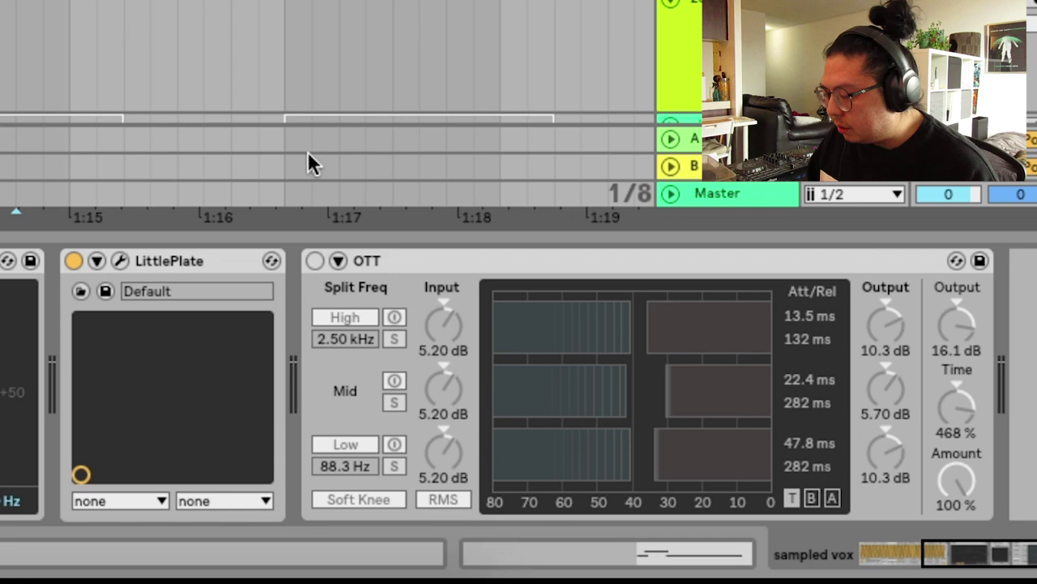
{"action": "left_click", "coordinate": [315, 260]}
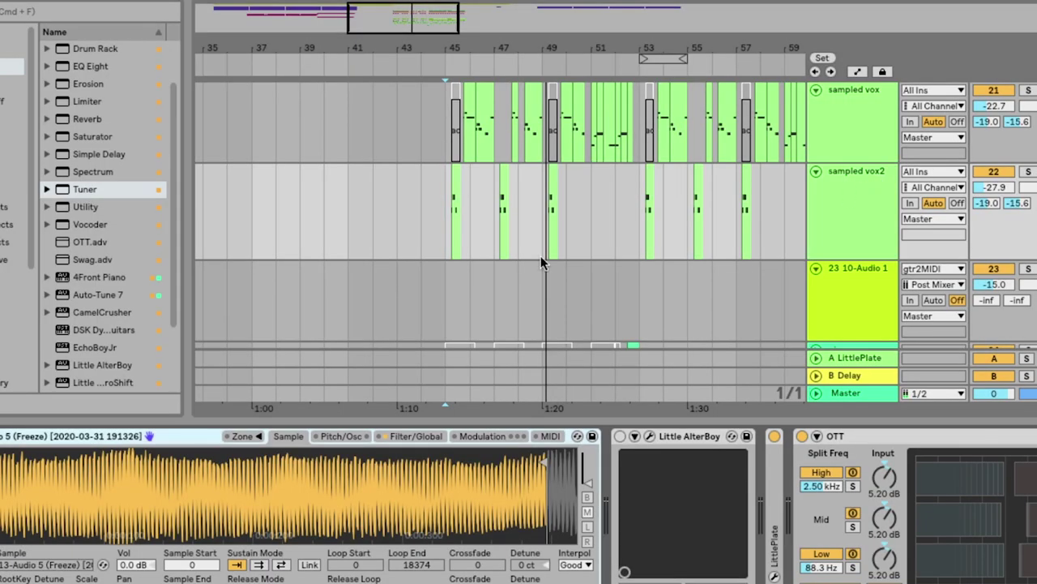
Solo the sampled vox2 track and play it from bar 45
{"action": "left_click", "coordinate": [453, 197]}
{"action": "left_click", "coordinate": [468, 118]}
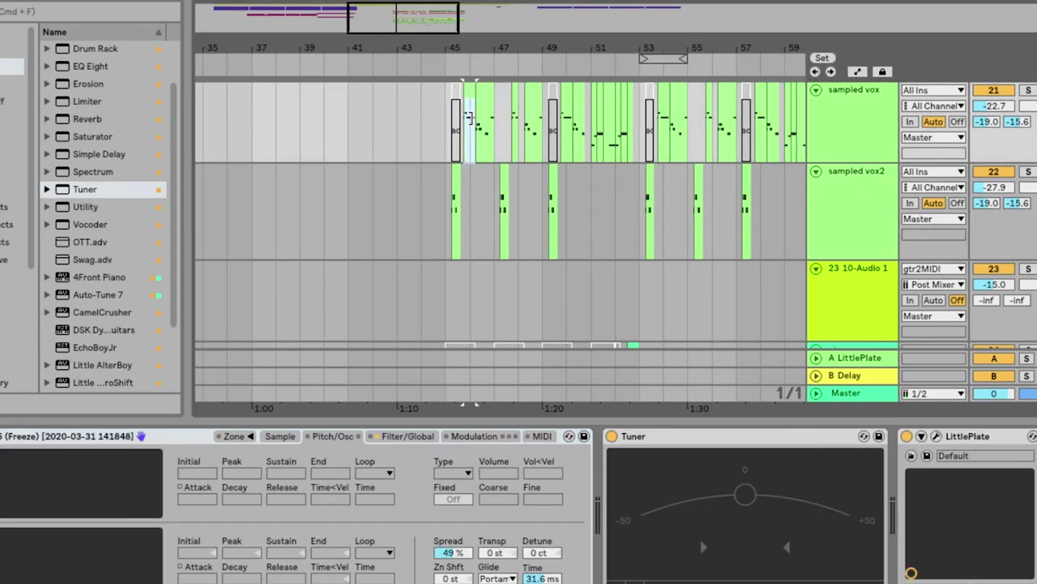
{"action": "left_click", "coordinate": [453, 197]}
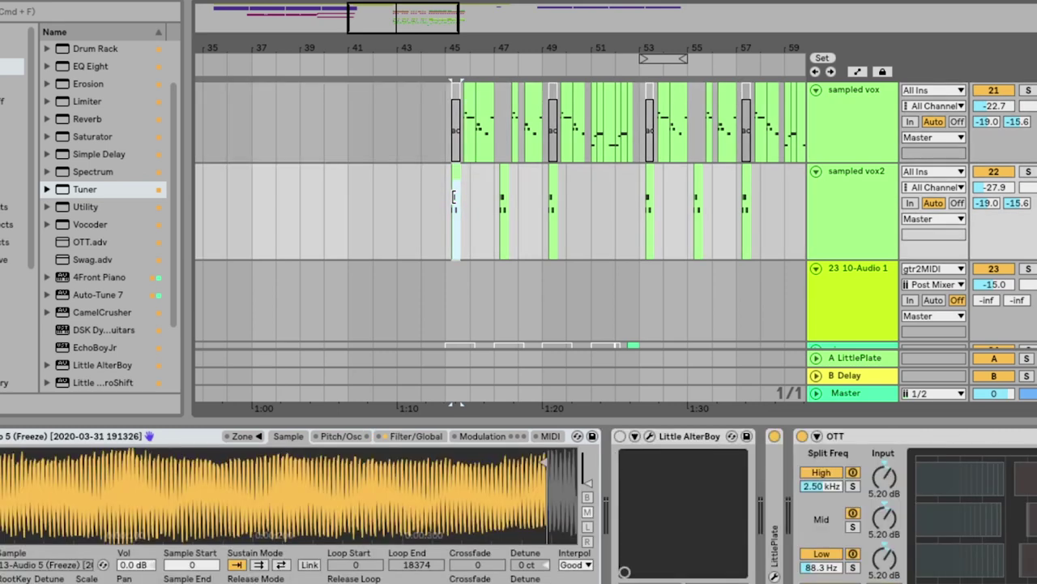
{"action": "left_click", "coordinate": [1027, 171]}
{"action": "key", "text": "space"}
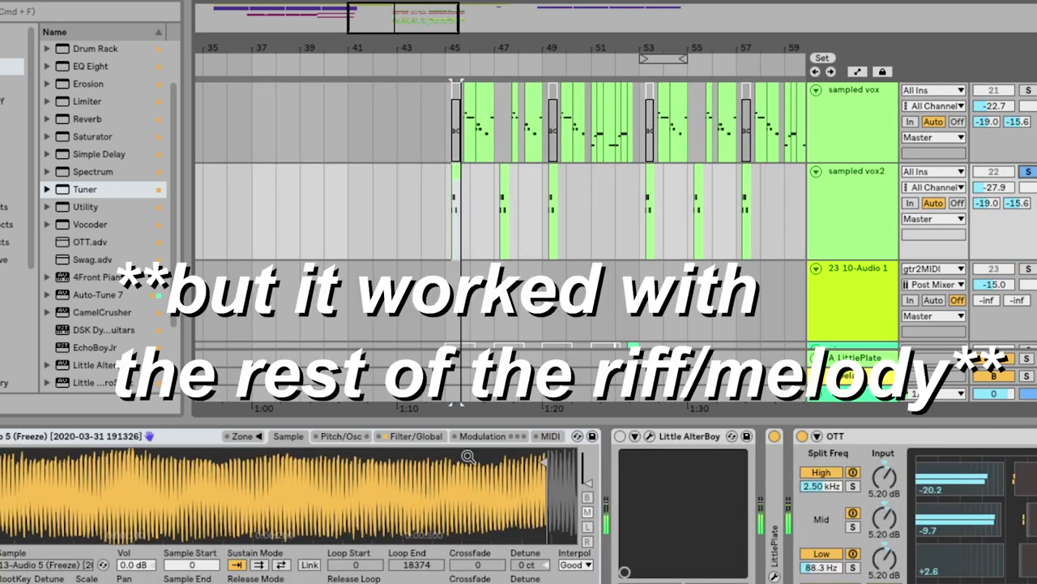
Solo the 13-Audio 5 track and play its original frozen vocal clip from a later point
{"action": "scroll", "coordinate": [447, 189], "scroll_direction": "left", "scroll_amount": 5}
{"action": "scroll", "coordinate": [446, 189], "scroll_direction": "up", "scroll_amount": 10}
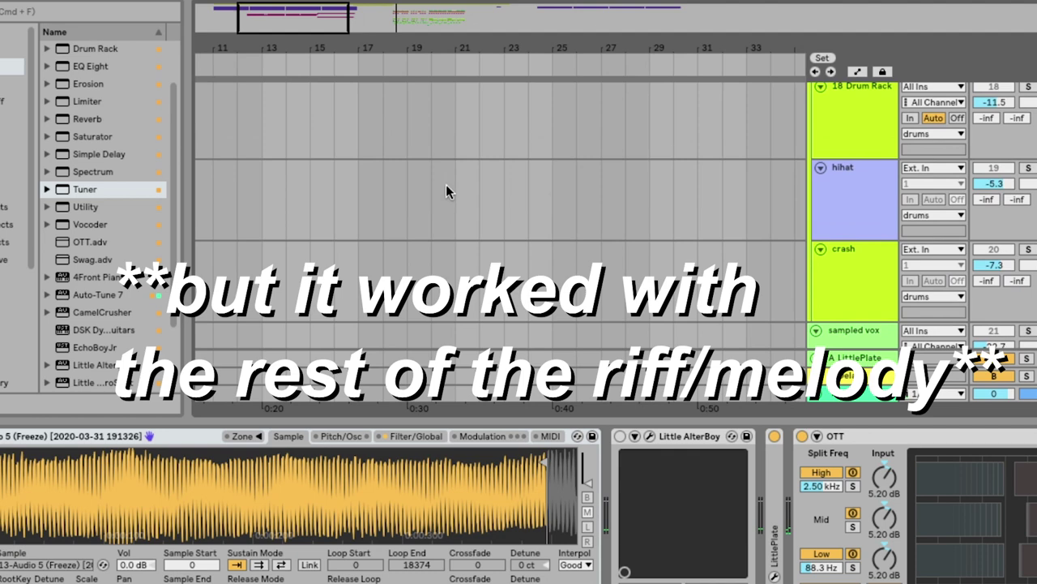
{"action": "scroll", "coordinate": [446, 186], "scroll_direction": "up", "scroll_amount": 3}
{"action": "scroll", "coordinate": [421, 190], "scroll_direction": "right", "scroll_amount": 3}
{"action": "left_click", "coordinate": [406, 192]}
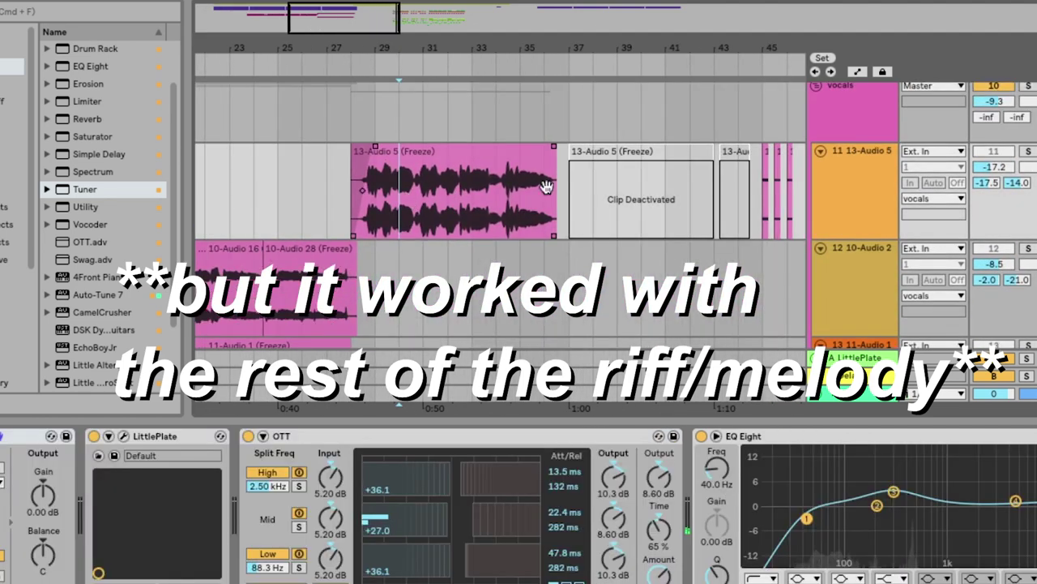
{"action": "left_click", "coordinate": [1027, 151]}
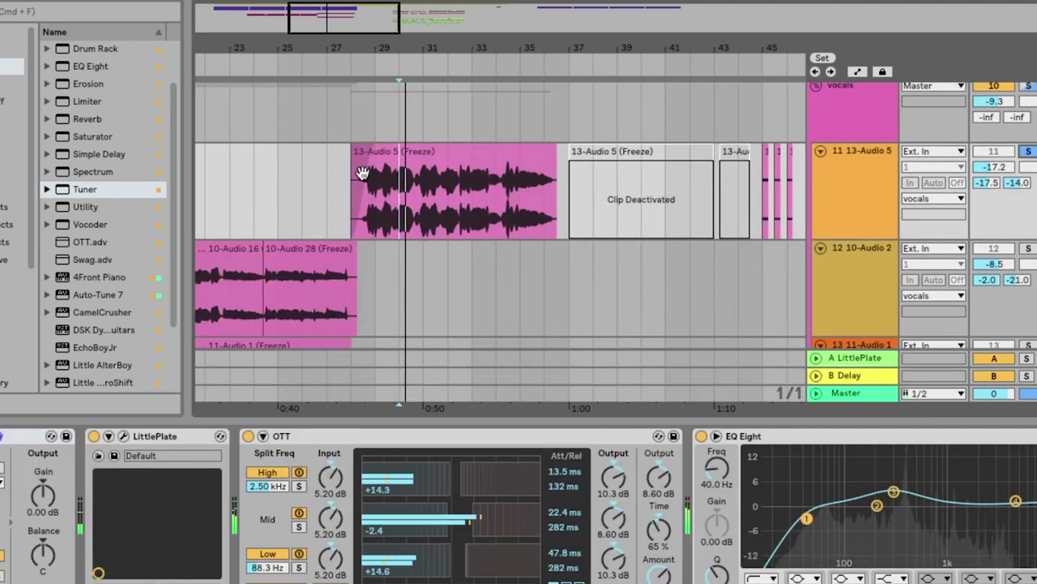
{"action": "left_click", "coordinate": [472, 202]}
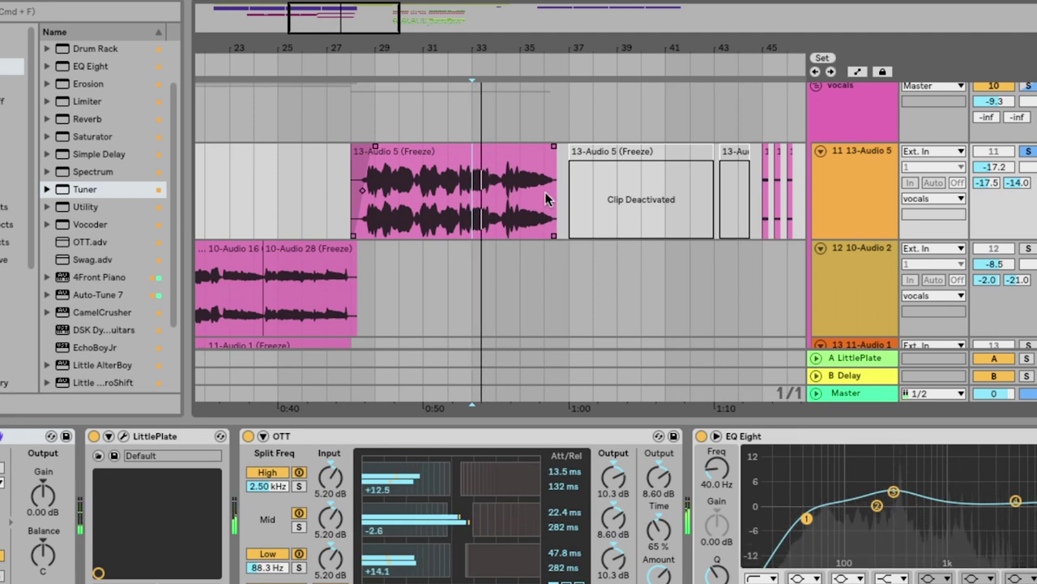
Return to the sampled vox2 lane, showing its devices and setting the playback start there
{"action": "scroll", "coordinate": [545, 199], "scroll_direction": "down", "scroll_amount": 10}
{"action": "scroll", "coordinate": [545, 199], "scroll_direction": "right", "scroll_amount": 5}
{"action": "left_click", "coordinate": [725, 223]}
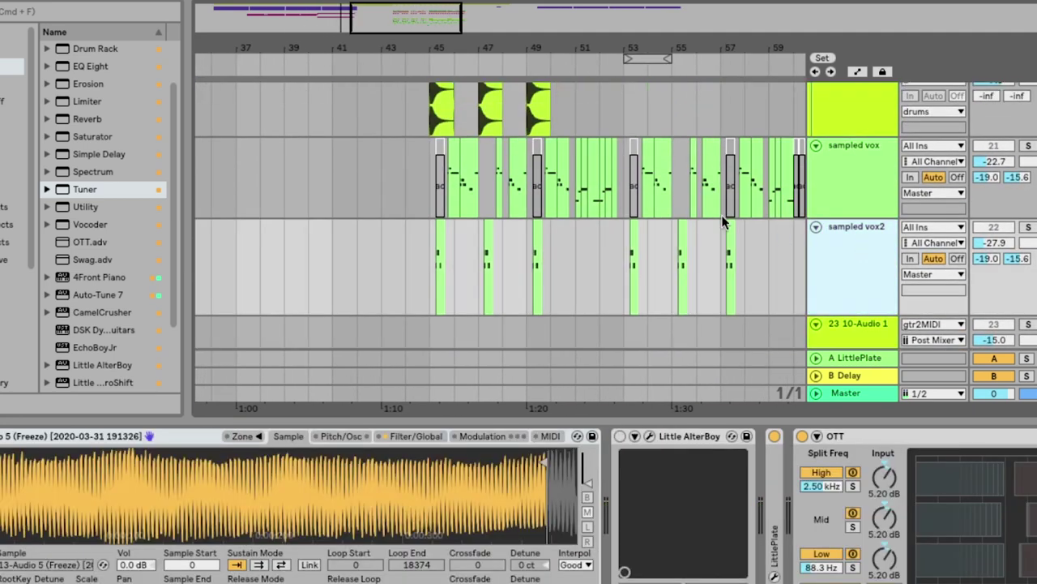
{"action": "left_click", "coordinate": [430, 265]}
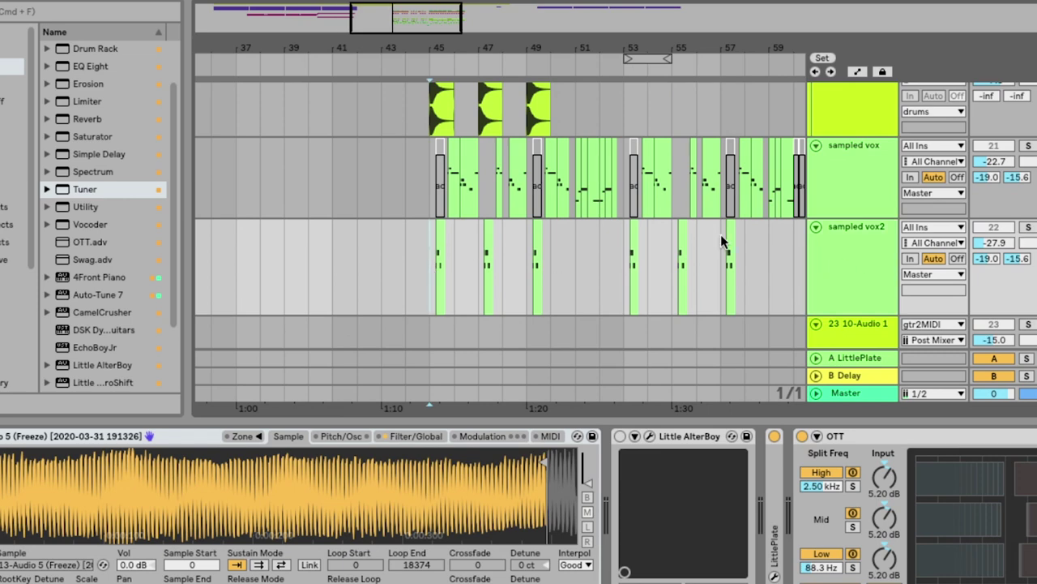
Zoom to bars 45–47 and Alt-drag a copy of the deactivated upper clip into sampled vox2
{"action": "left_click_drag", "start_coordinate": [457, 42], "coordinate": [456, 42]}
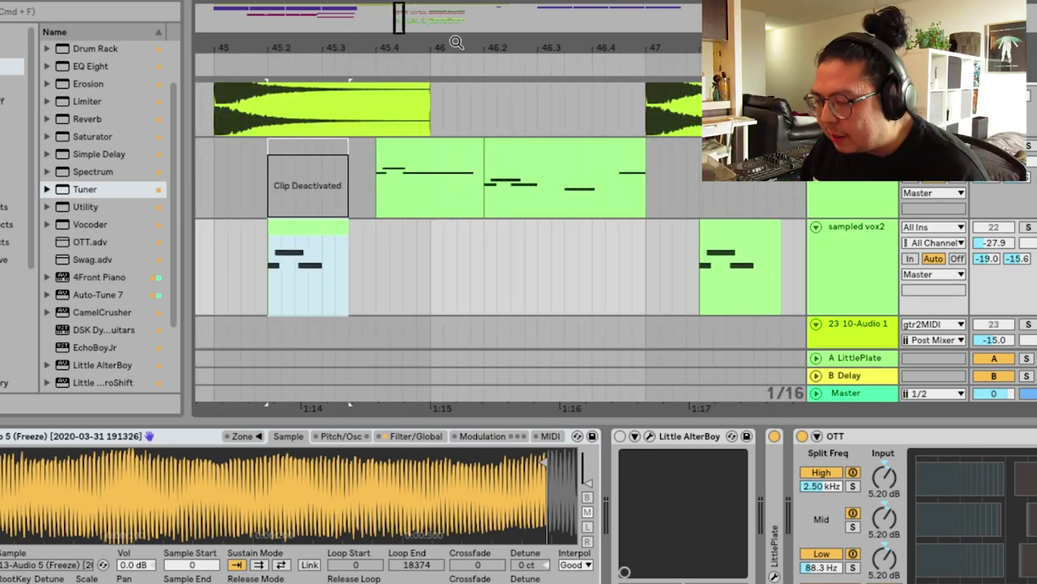
{"action": "left_click", "coordinate": [246, 135]}
{"action": "left_click_drag", "start_coordinate": [306, 144], "coordinate": [301, 264]}
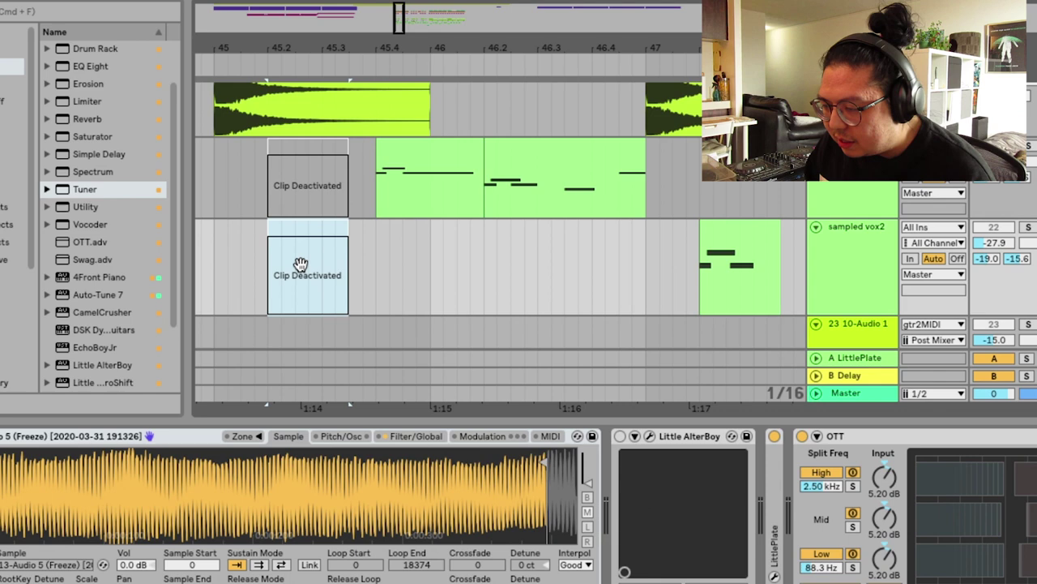
Reactivate the upper sampled vox clip at bar 45.2 and play from bar 45 to audition it
{"action": "left_click", "coordinate": [313, 165]}
{"action": "key", "text": "0"}
{"action": "left_click", "coordinate": [322, 186]}
{"action": "key", "text": "space"}
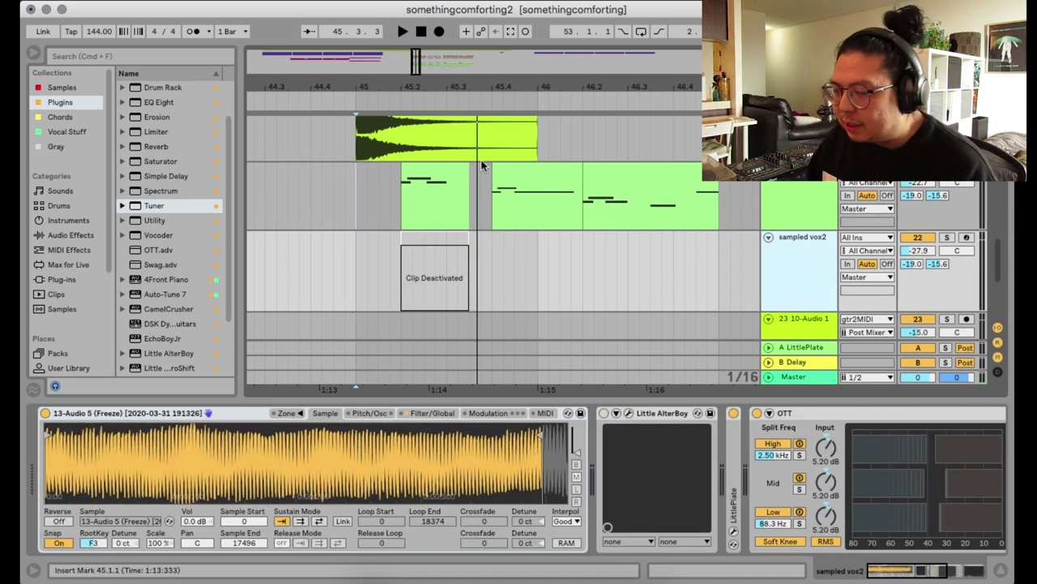
Deactivate the upper sampled vox clip again and play sampled vox2's bar-45 phrase
{"action": "left_click", "coordinate": [440, 176]}
{"action": "key", "text": "0"}
{"action": "left_click", "coordinate": [432, 250]}
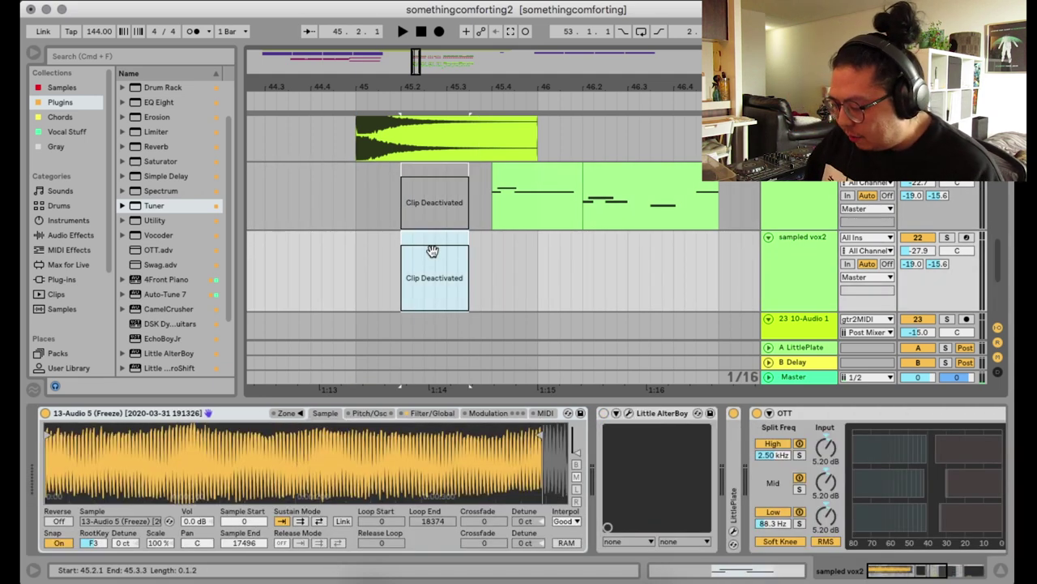
{"action": "left_click", "coordinate": [357, 267]}
{"action": "key", "text": "space"}
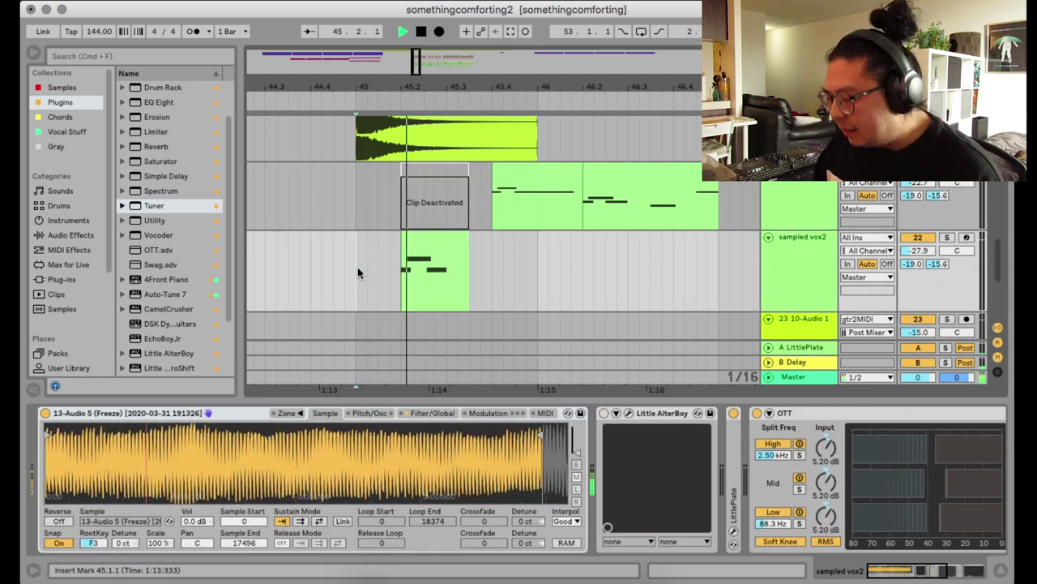
{"action": "scroll", "coordinate": [351, 506], "scroll_direction": "right", "scroll_amount": 5}
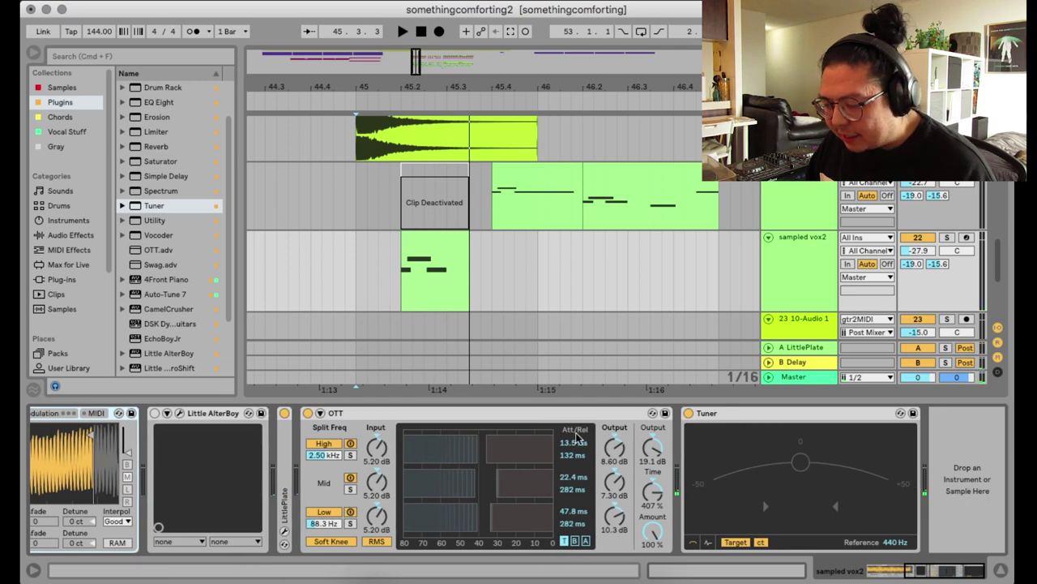
{"action": "scroll", "coordinate": [26, 492], "scroll_direction": "left", "scroll_amount": 5}
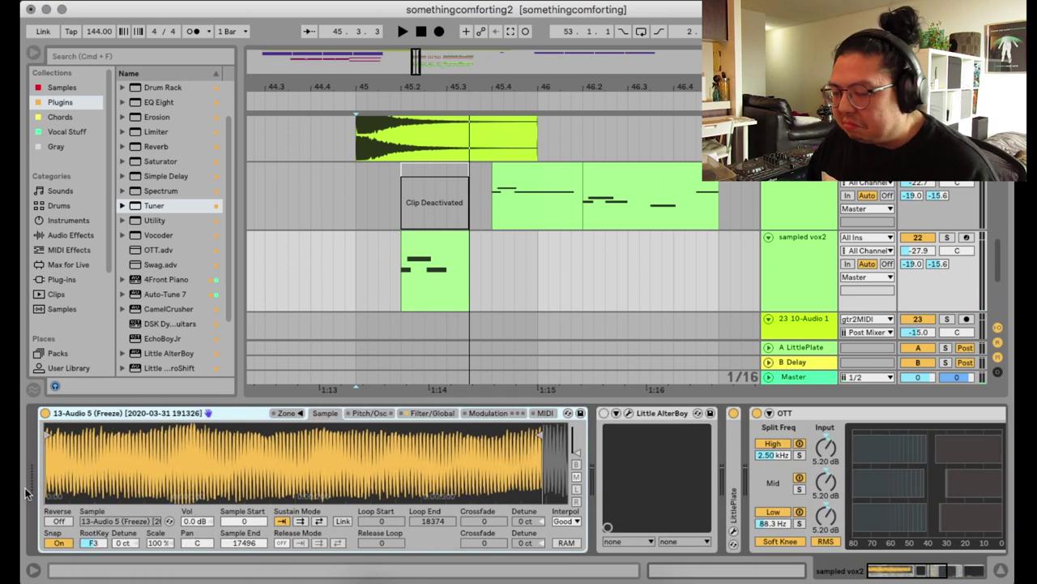